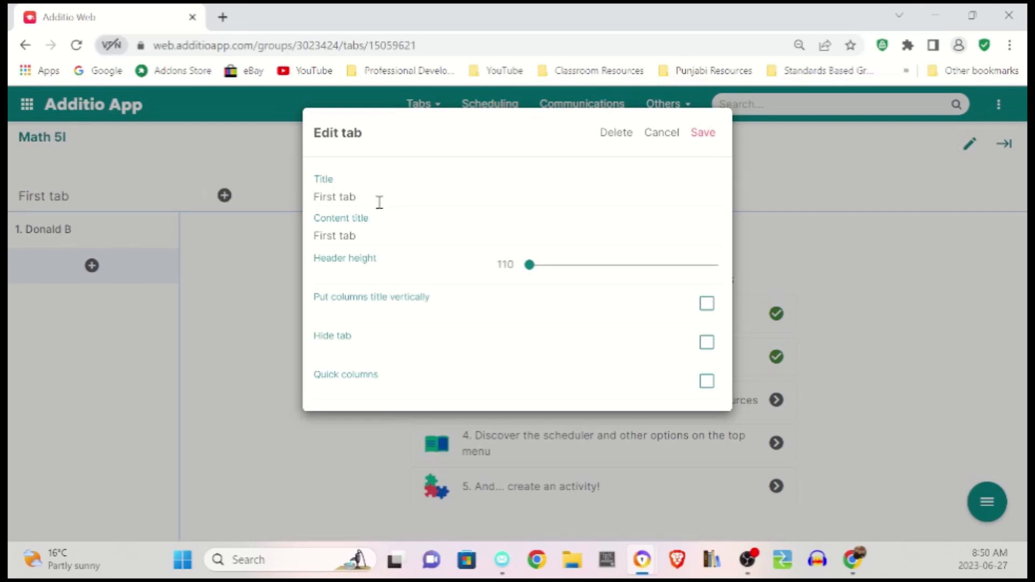
left_click(661, 133)
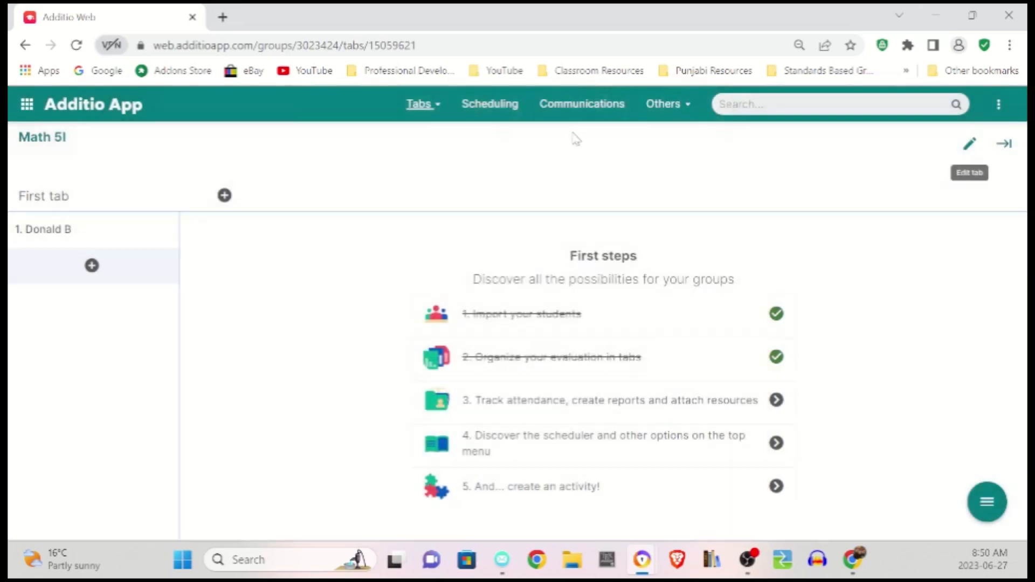
left_click(432, 103)
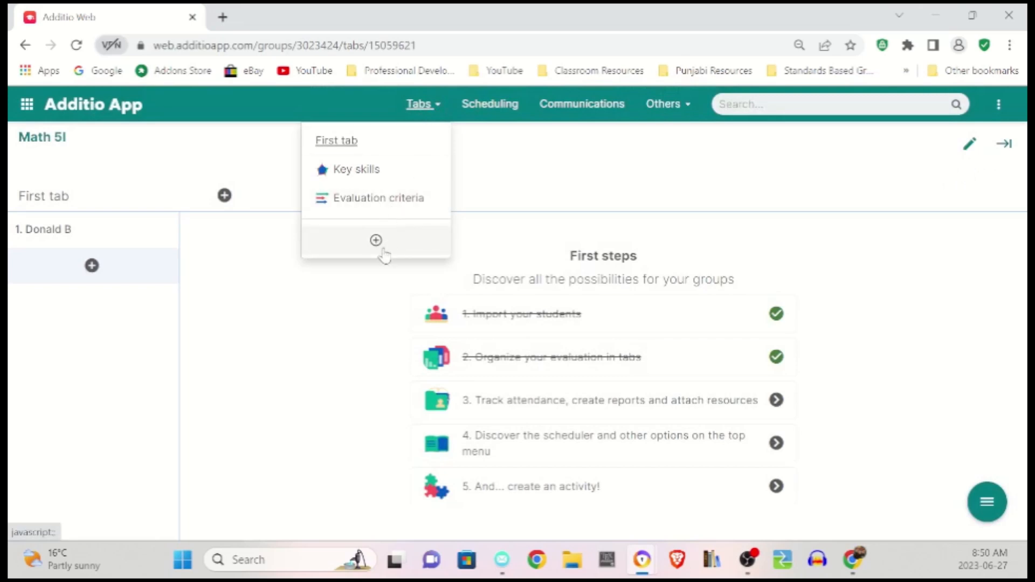
Edit the first tab of the Math 5I group and set its title to "Random Student Generator Background"
left_click(969, 144)
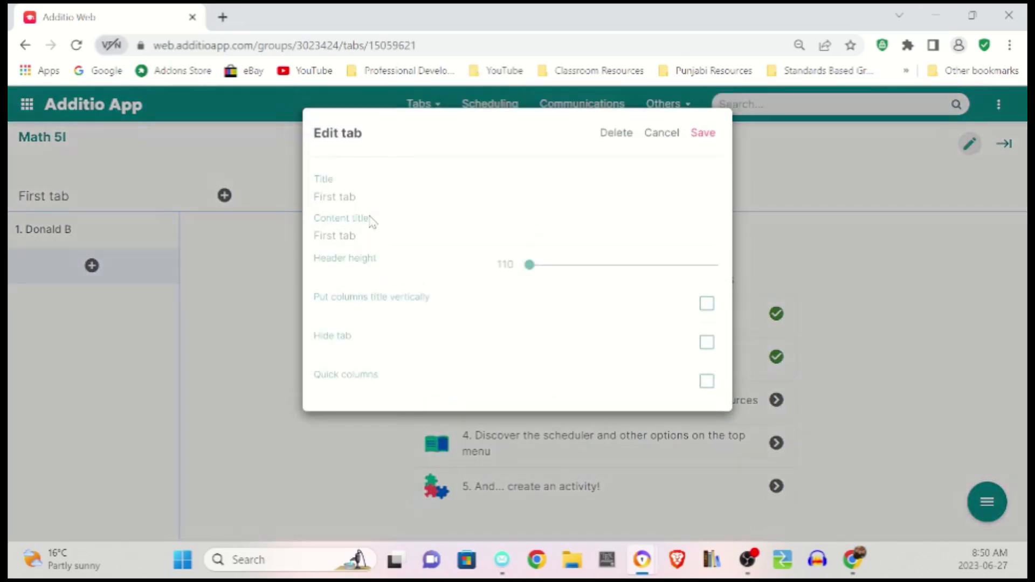
left_click_drag(368, 198, 189, 195)
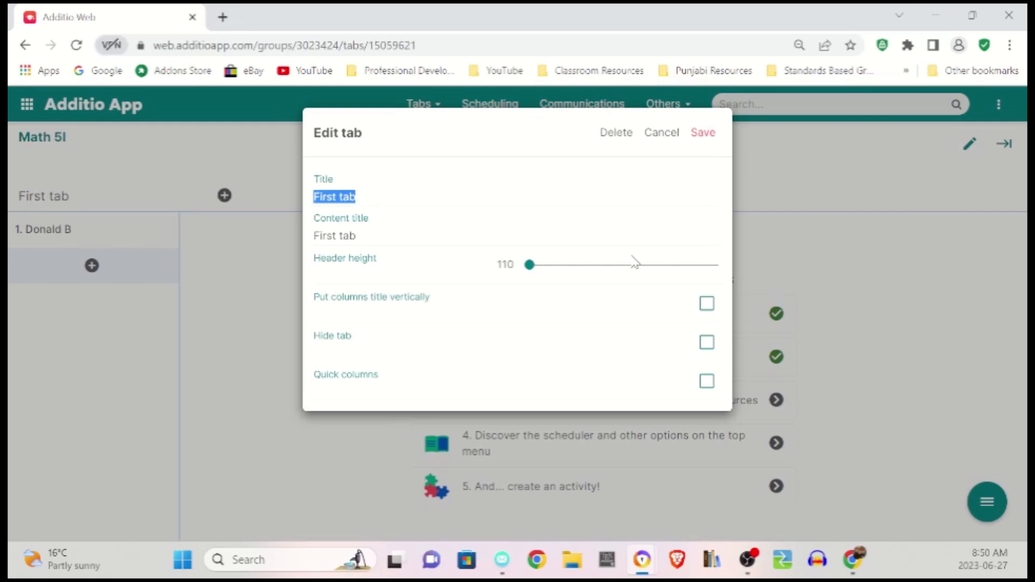
type("Rnad")
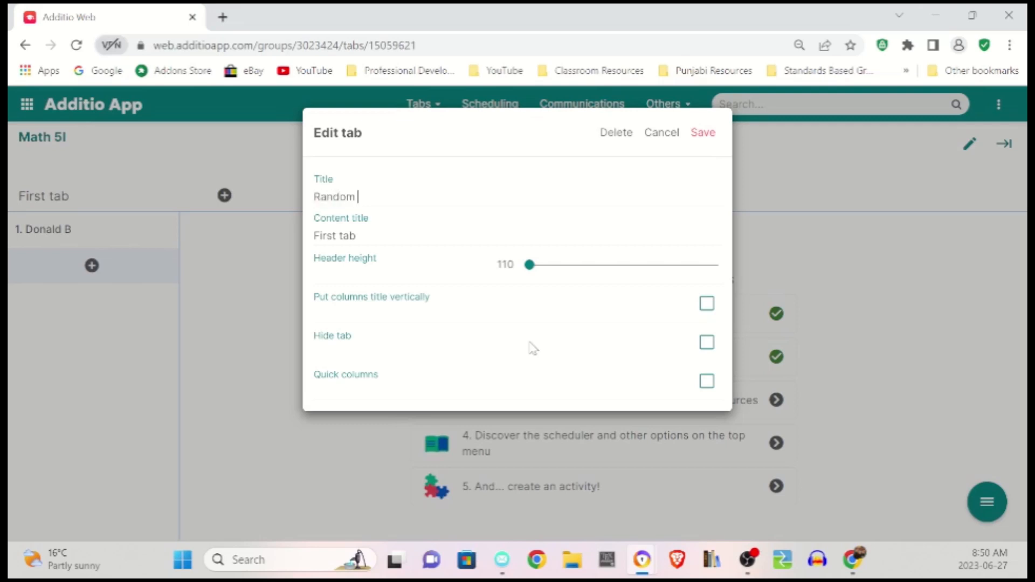
type("om Student Generat")
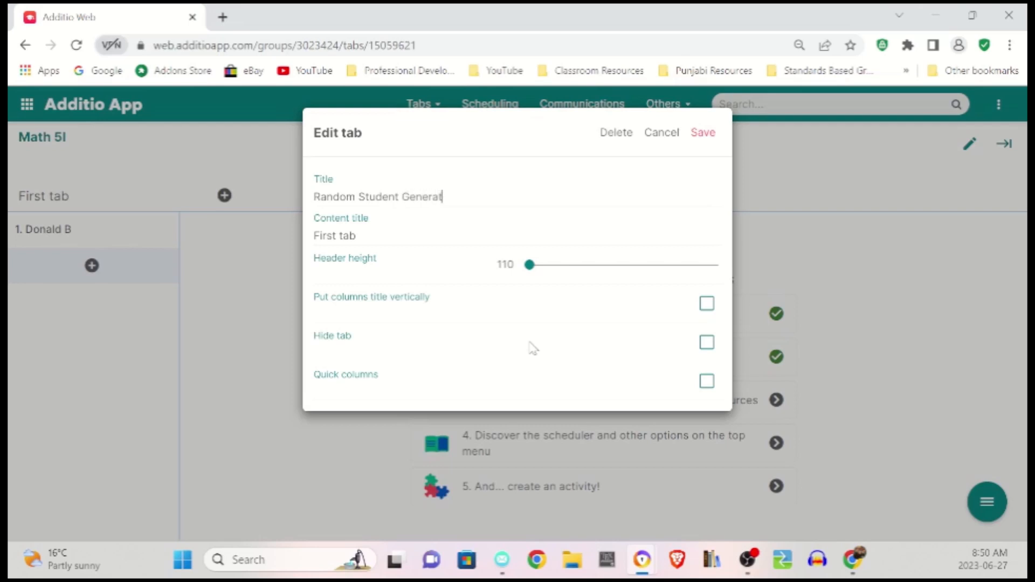
type("or Background")
key("Tab")
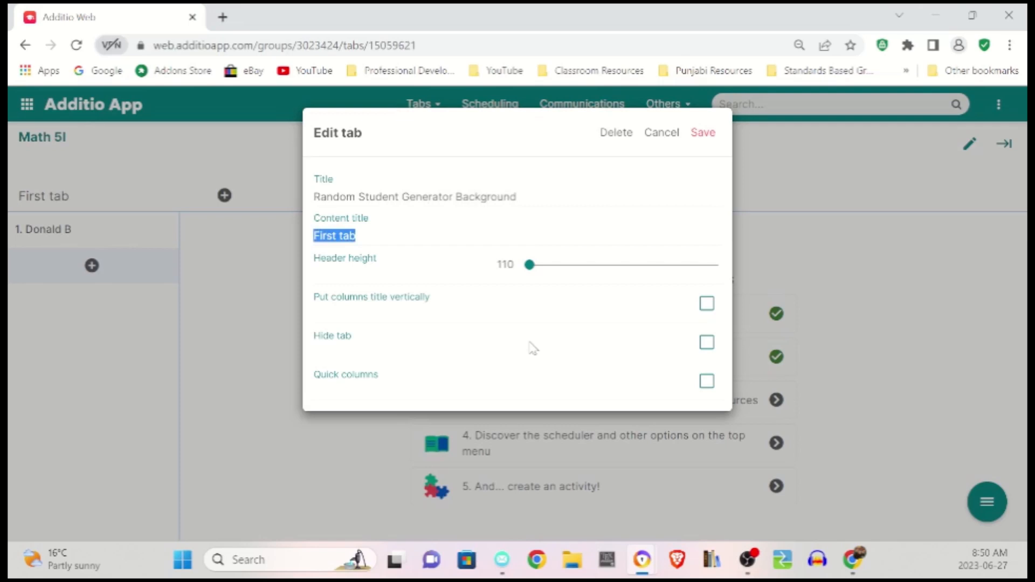
Set the tab's content title to "Random" and save the tab settings
type("Random")
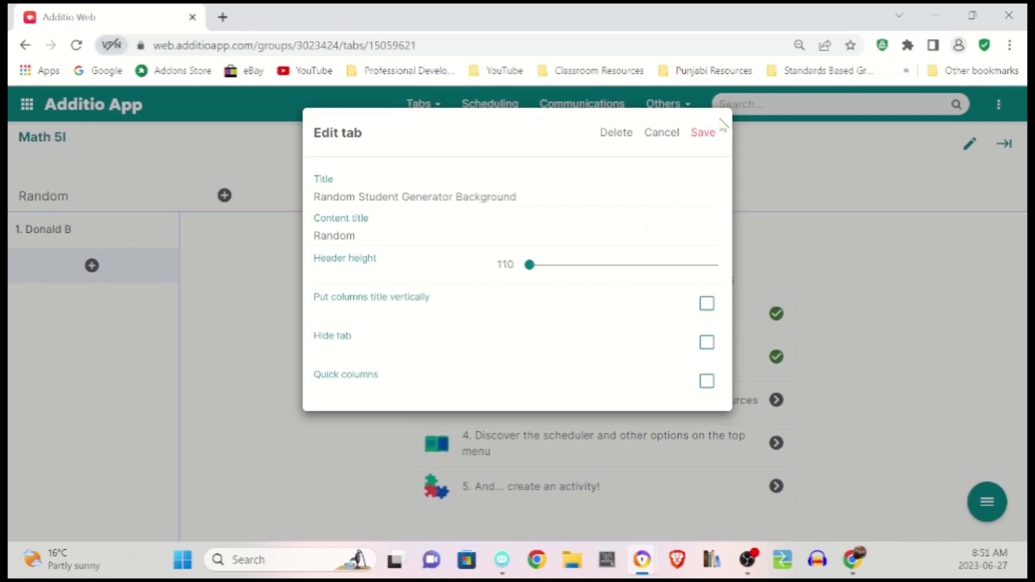
left_click(703, 135)
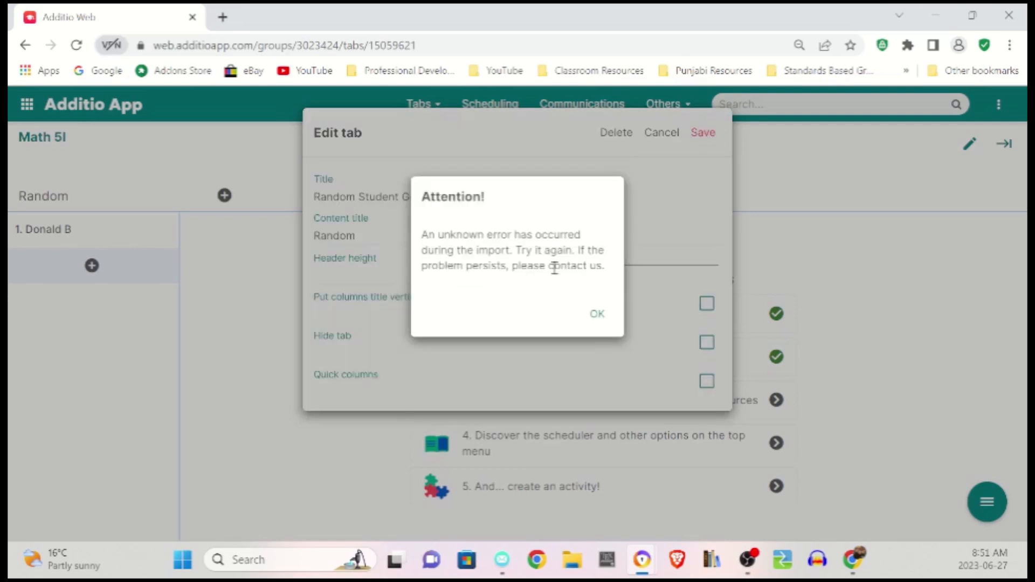
left_click(597, 319)
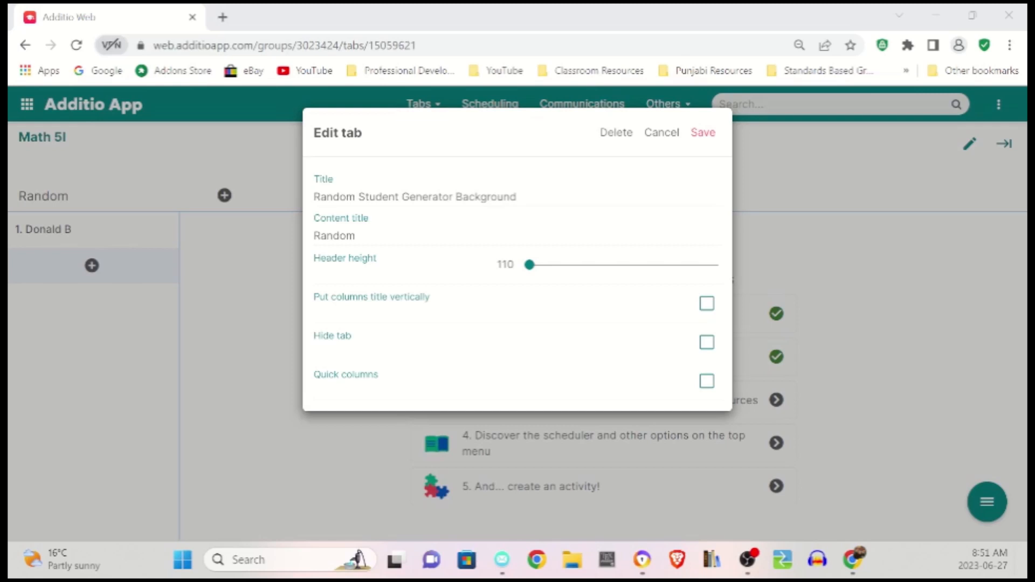
left_click(702, 133)
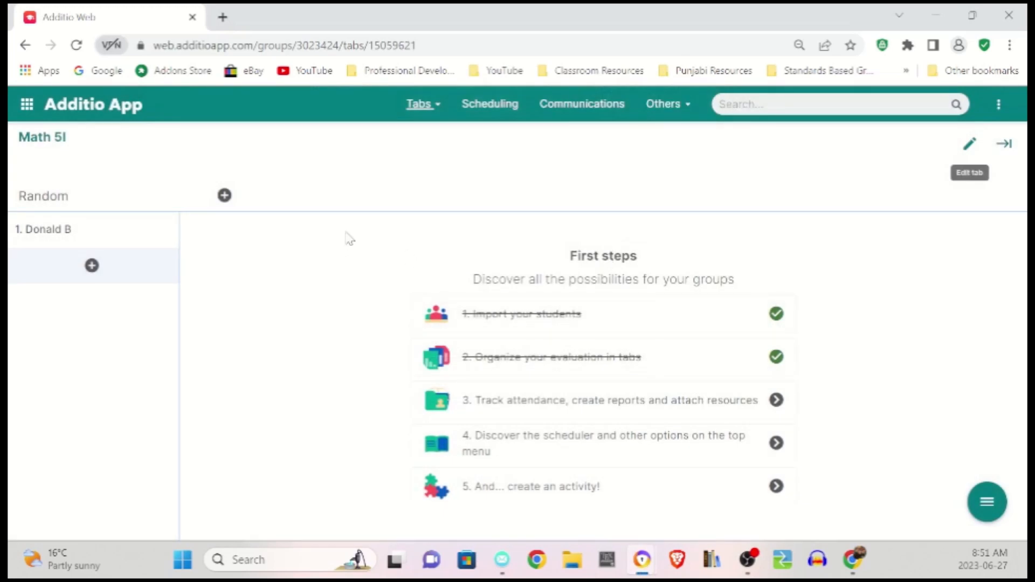
Pick a random student from the group and close the resulting student card
left_click(680, 108)
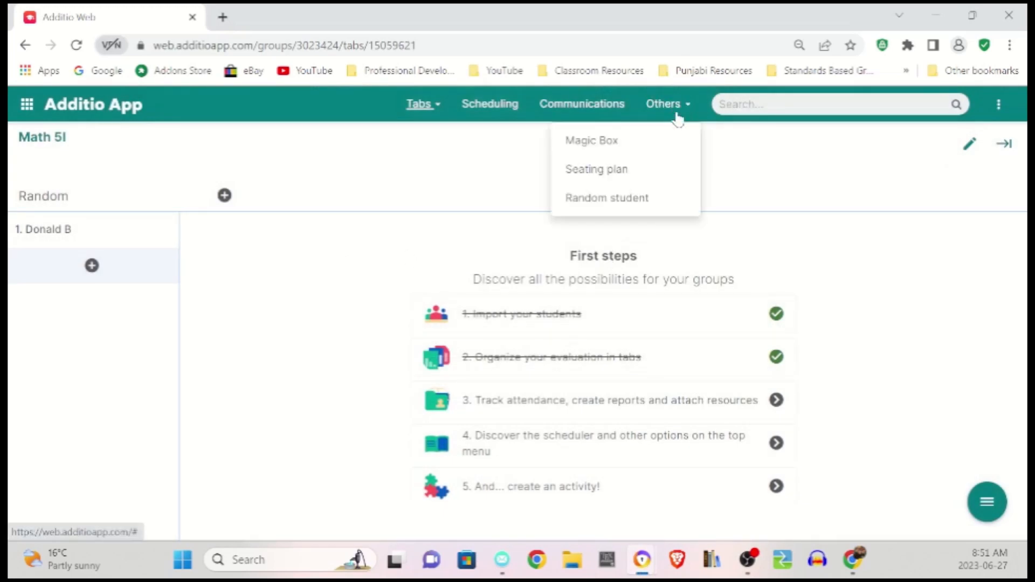
left_click(630, 198)
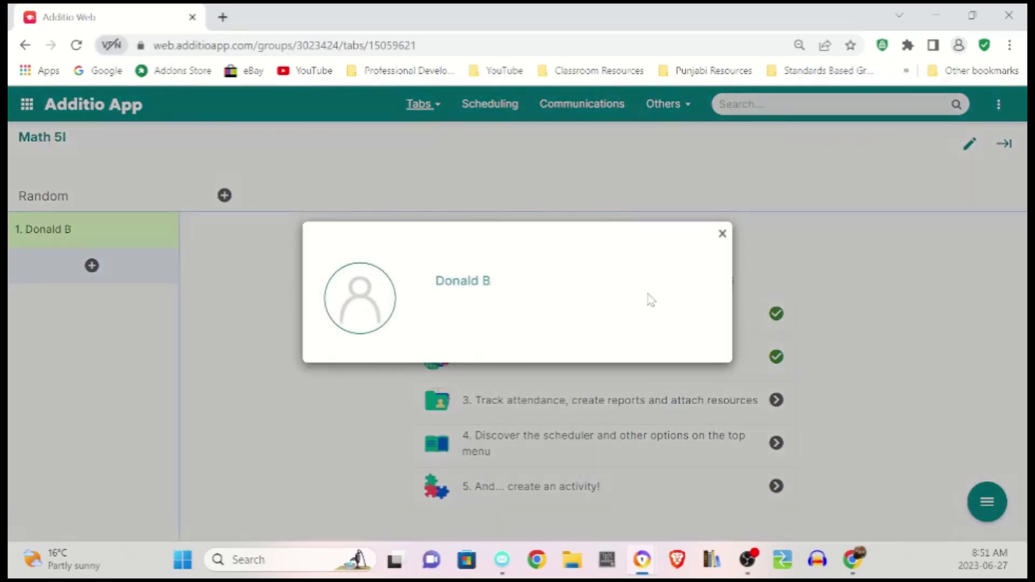
left_click(722, 234)
Open the Math 5I group's seating plan and try its magic wand tool
left_click(682, 105)
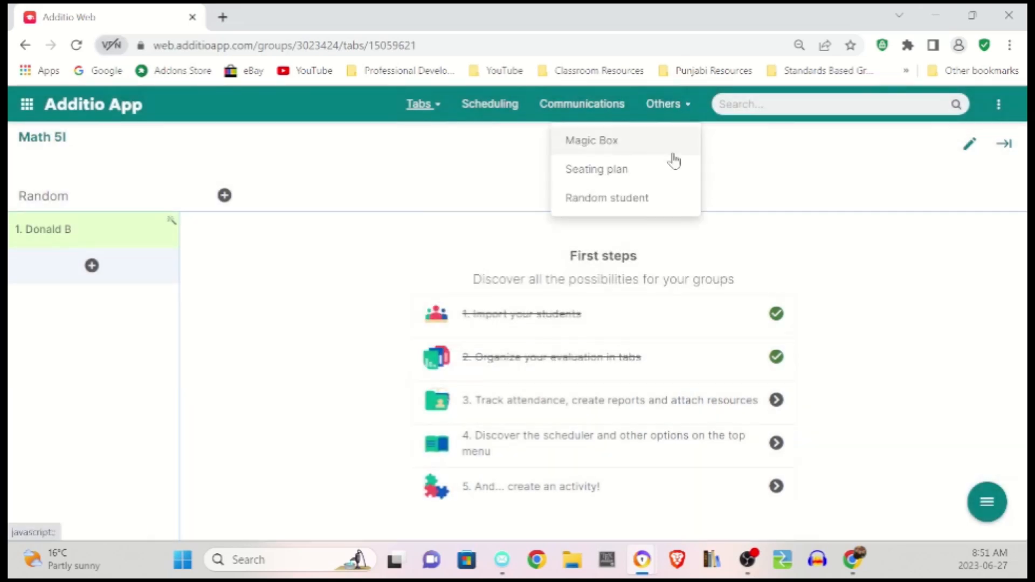
left_click(628, 182)
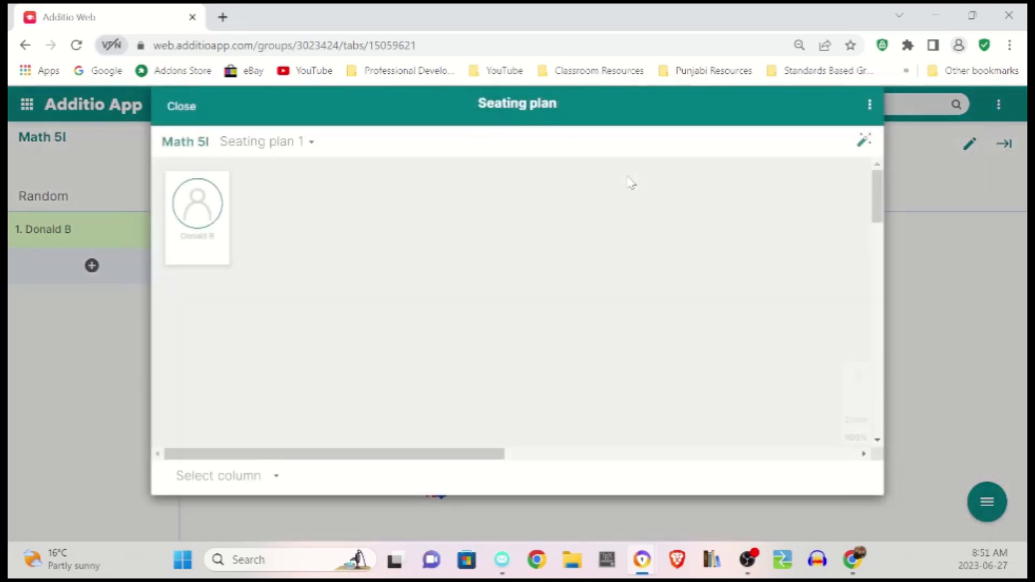
left_click(861, 146)
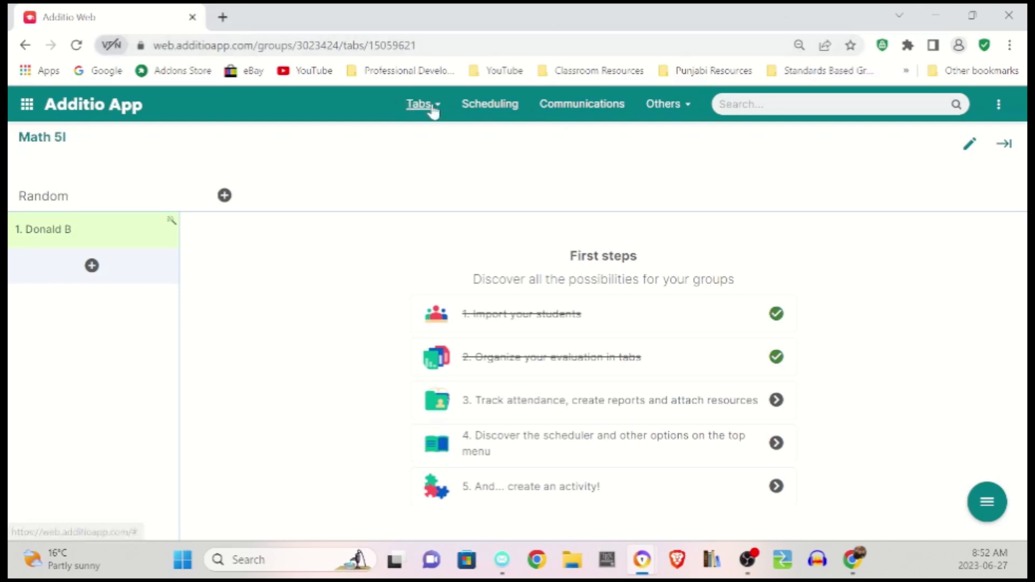
Create a new tab with both its title and content title set to "Term 1 Report Card"
left_click(434, 108)
left_click(335, 238)
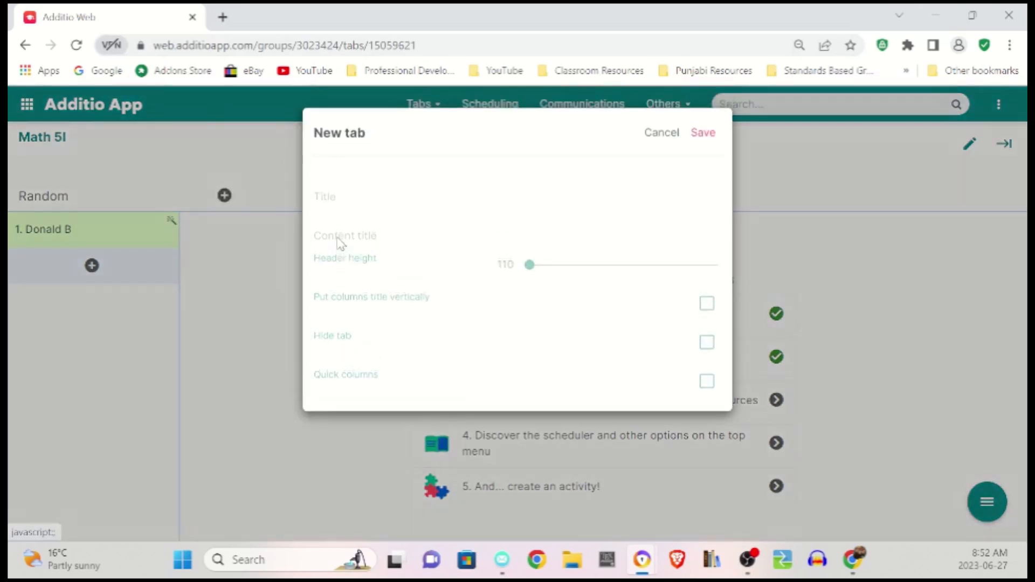
type("Term 1 Report Card")
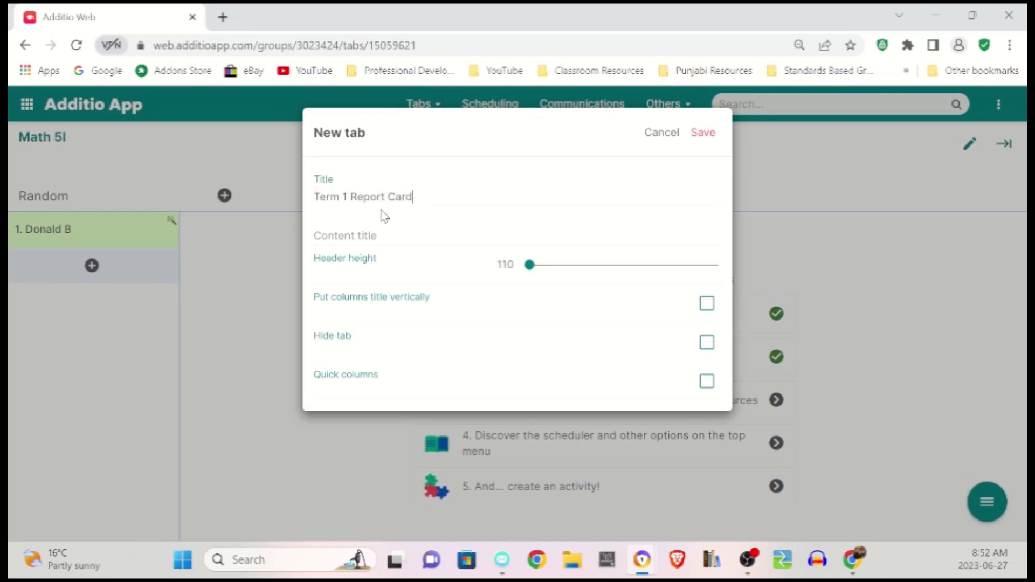
left_click_drag(424, 200, 282, 201)
key("ctrl+c")
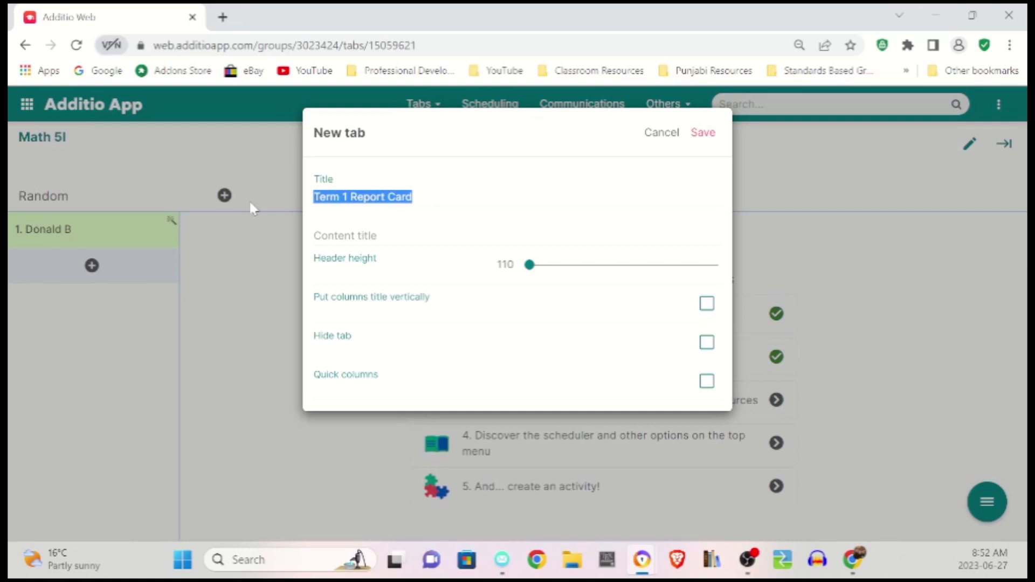
left_click(399, 234)
key("ctrl+v")
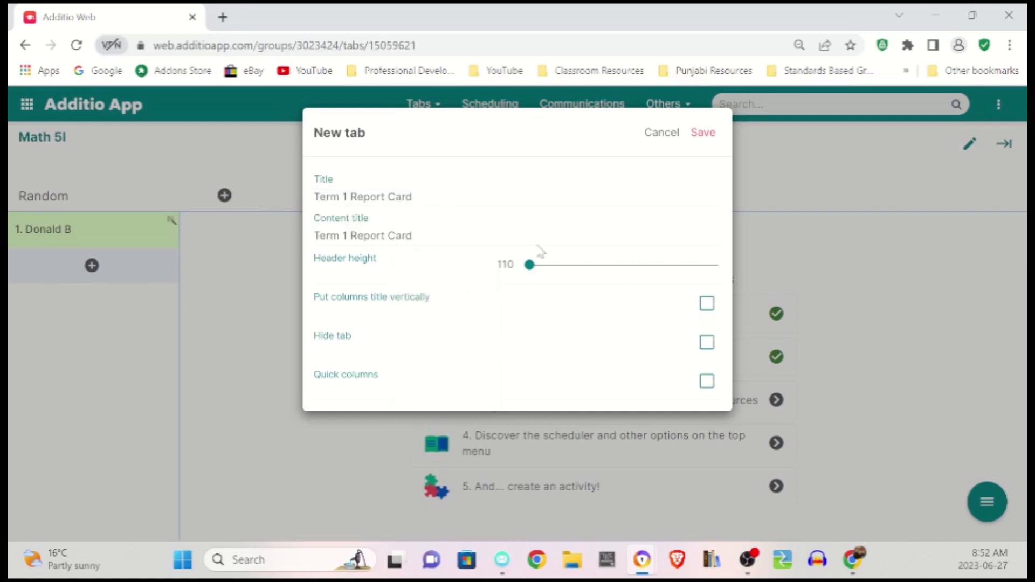
left_click(703, 133)
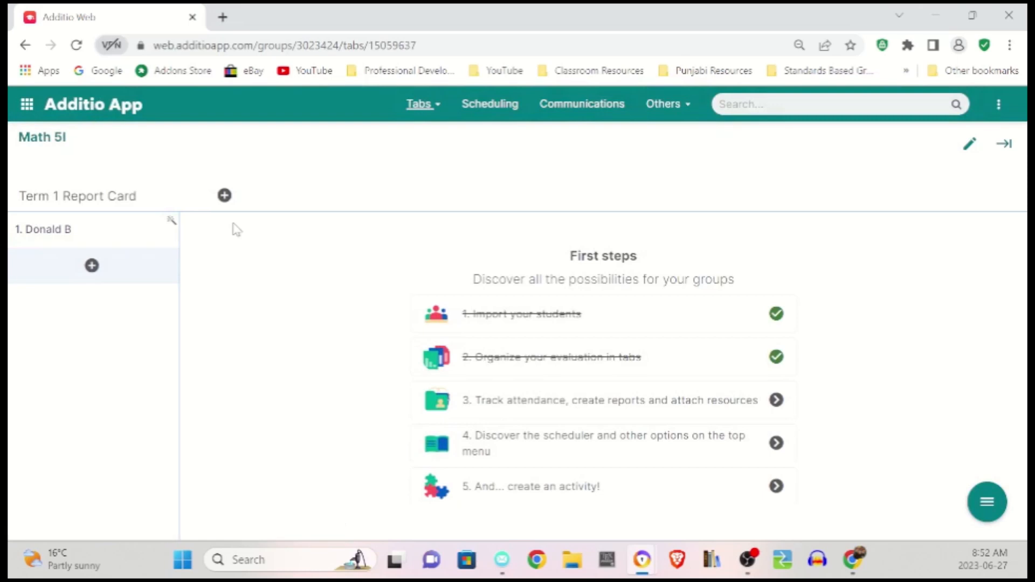
Start a new column named "Homework" in the Term 1 Report Card tab and make Category its evaluation type
left_click(224, 196)
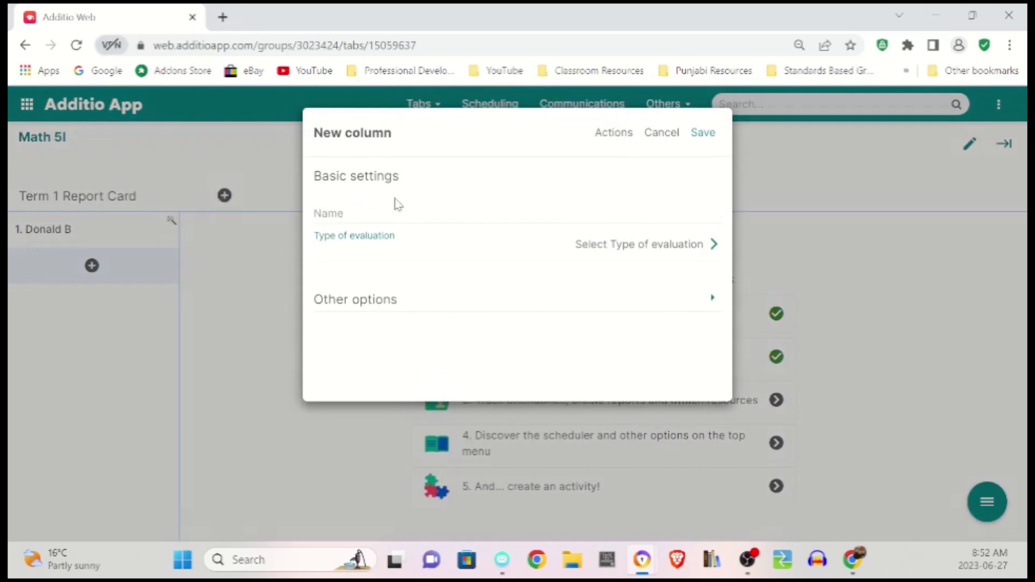
left_click(330, 213)
type("Homework")
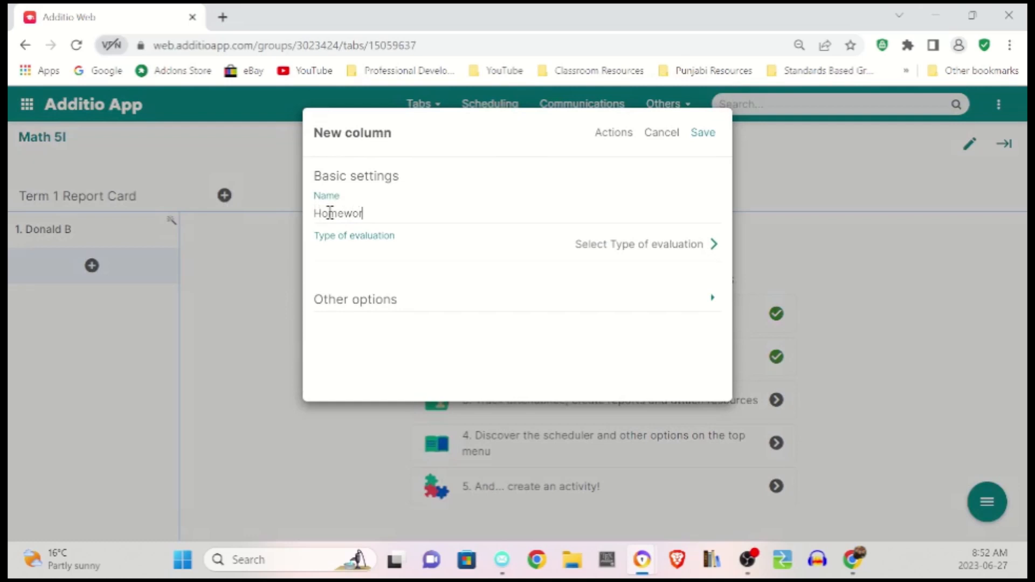
left_click(619, 247)
left_click(495, 197)
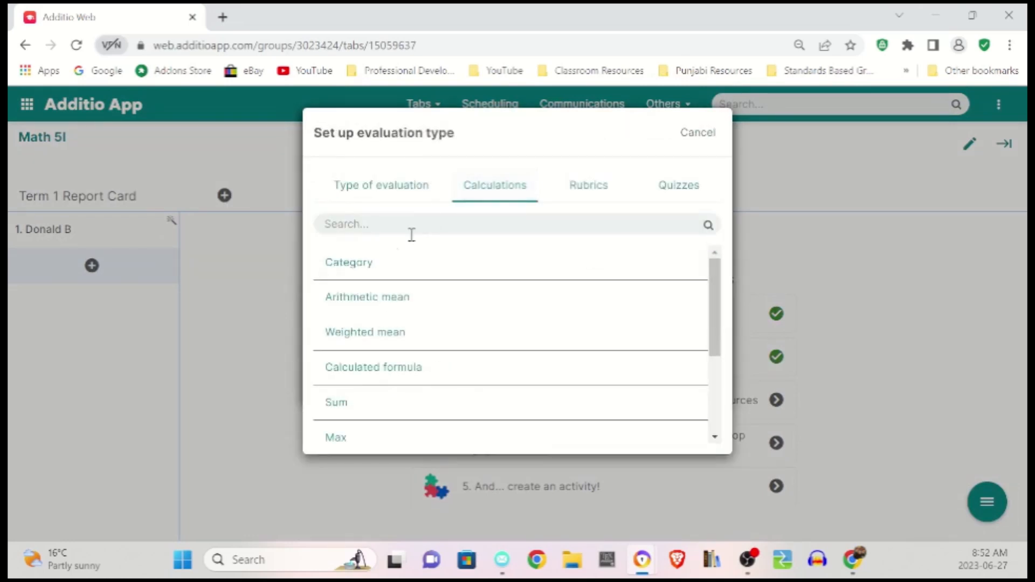
left_click(383, 272)
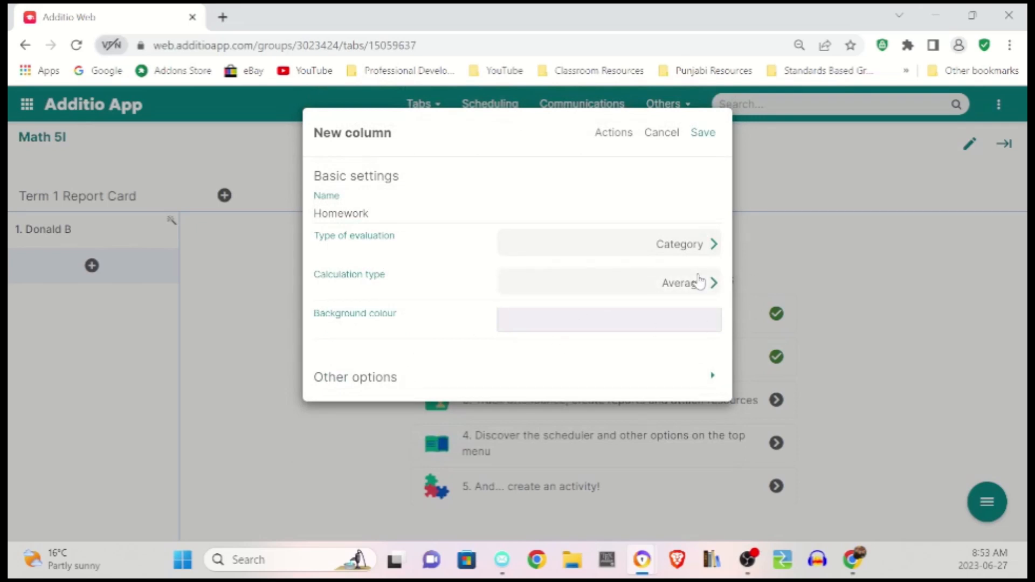
Set the Homework column's maximum mark to 100 in its other options
left_click(712, 376)
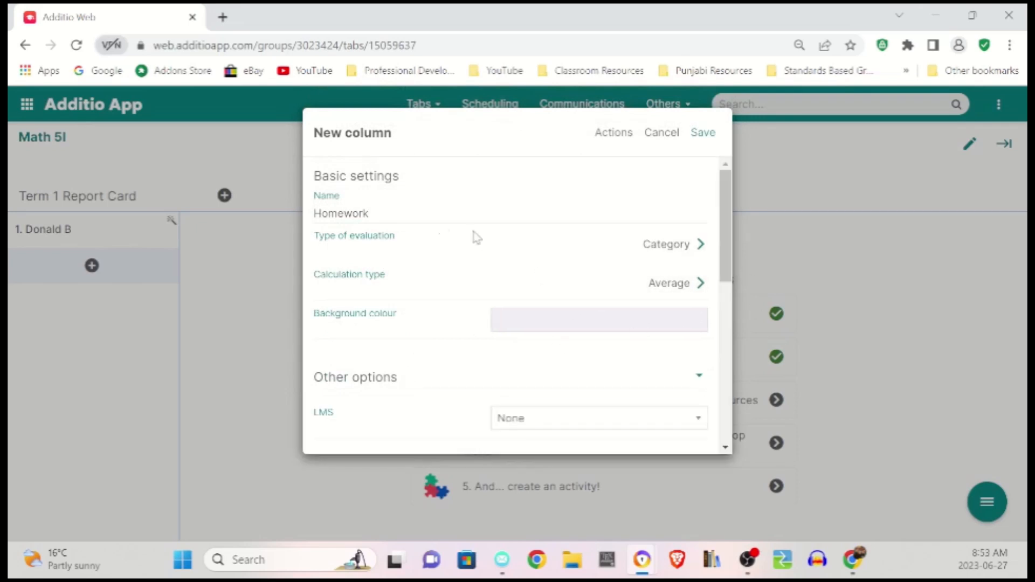
scroll(399, 213, "down", 4)
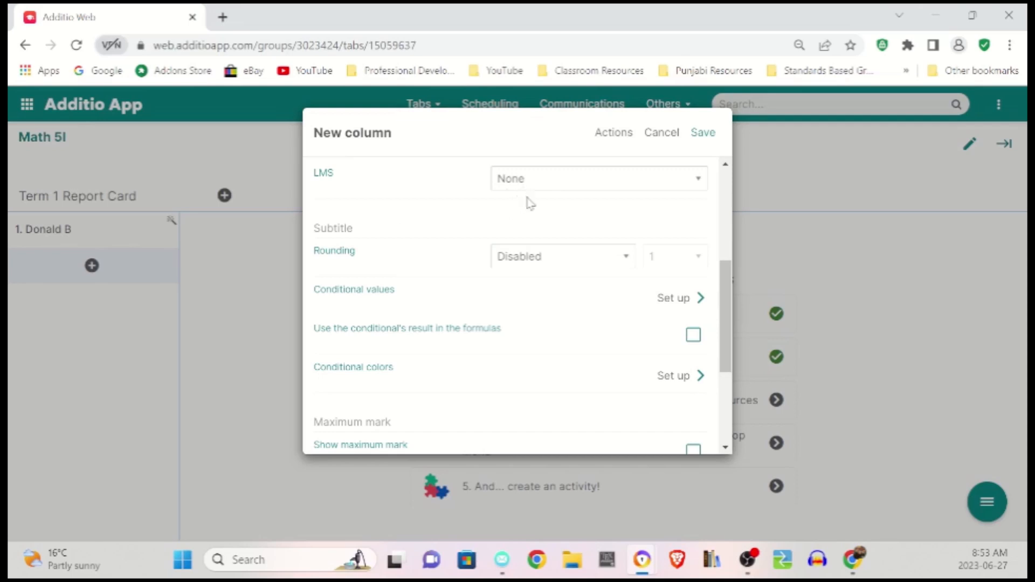
scroll(412, 243, "down", 2)
scroll(415, 242, "down", 2)
left_click(370, 261)
key("Down")
key("Return")
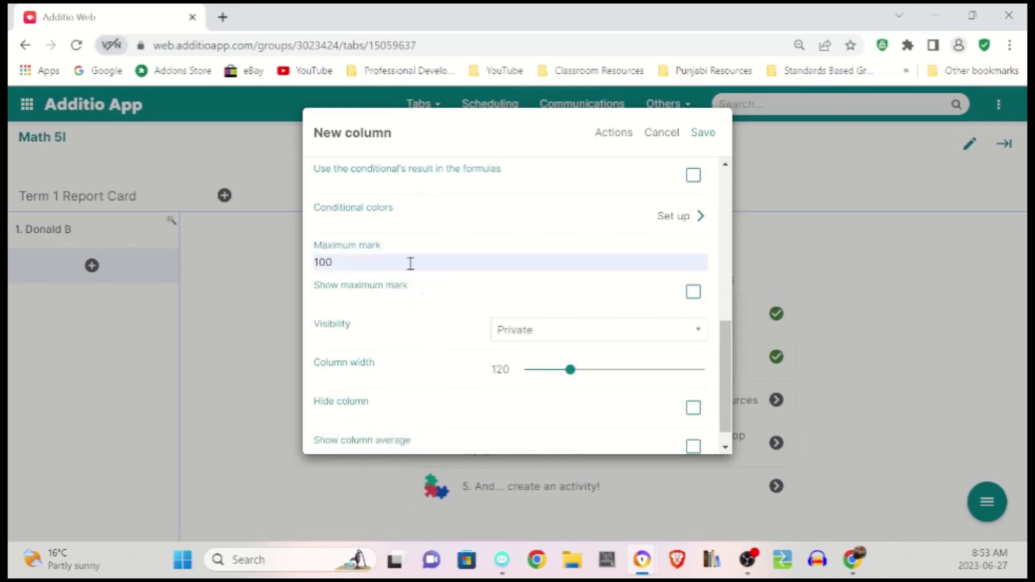
Enable showing the maximum mark and the column average for the Homework column, and save it
left_click(693, 293)
scroll(633, 285, "down", 1)
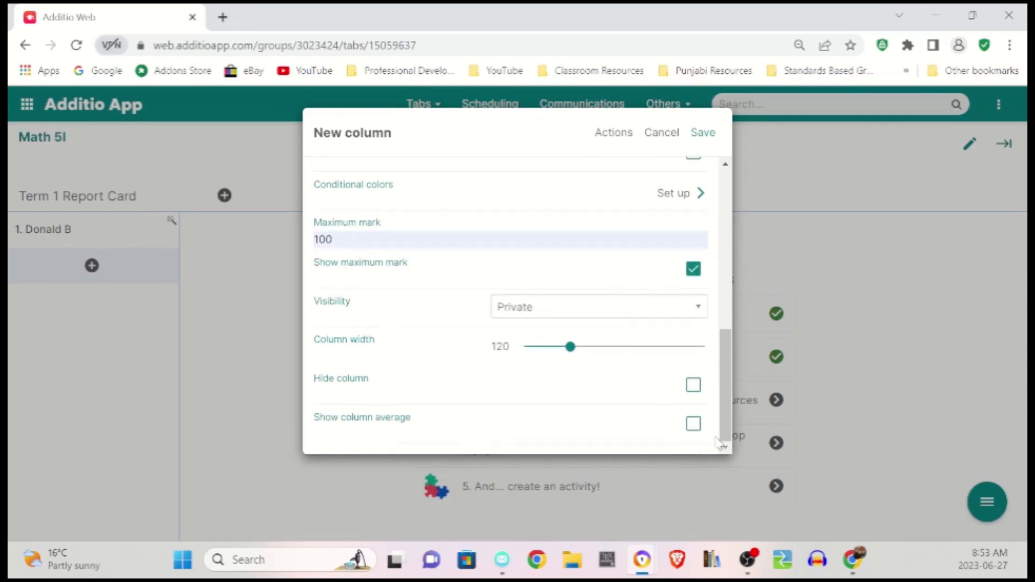
left_click(696, 429)
left_click(707, 137)
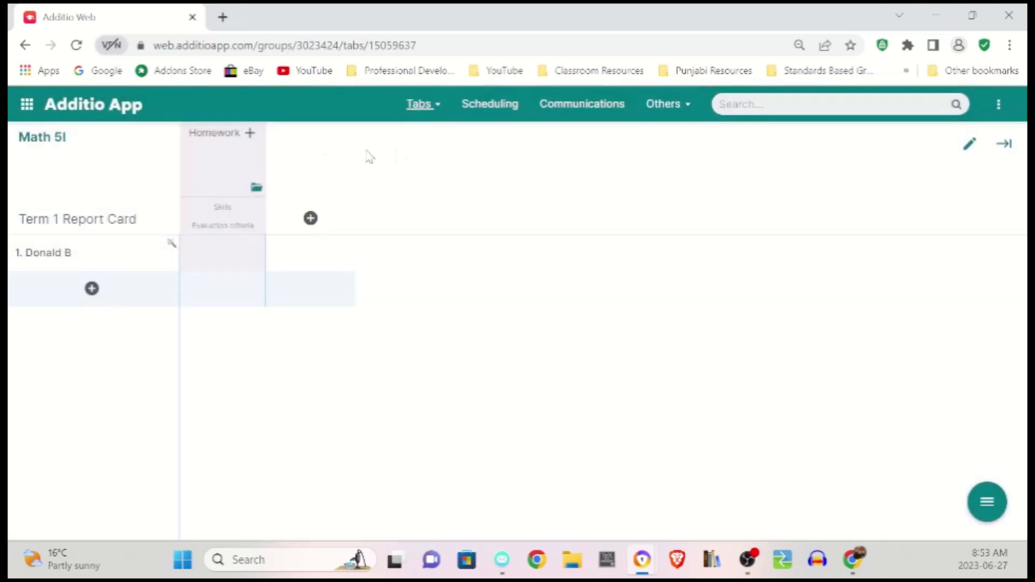
Start a column named "Assignment 1" inside the Homework category with Numeric keypad evaluation and an empty default value
left_click(256, 136)
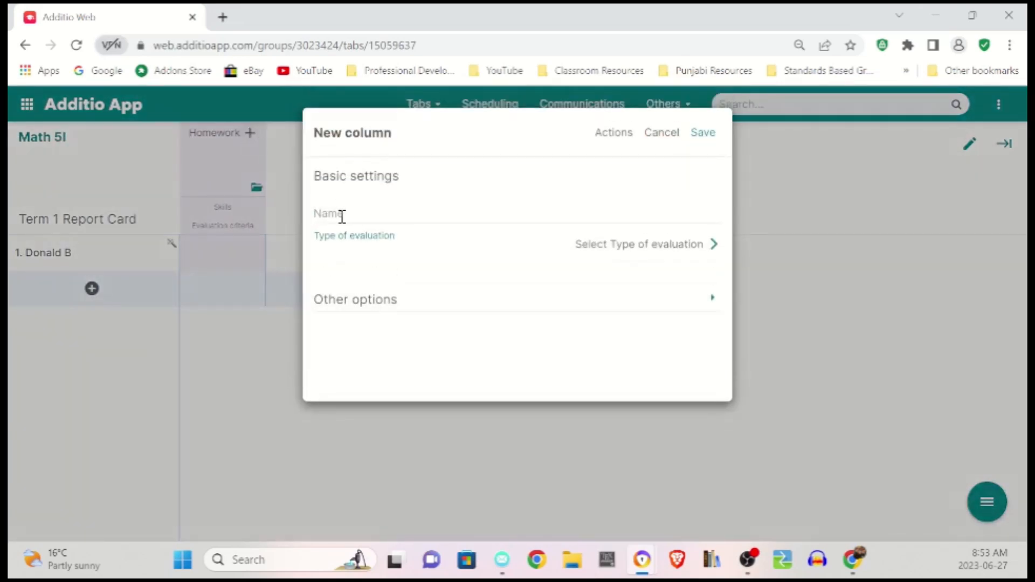
type("Assignment 1")
left_click(605, 245)
left_click(394, 272)
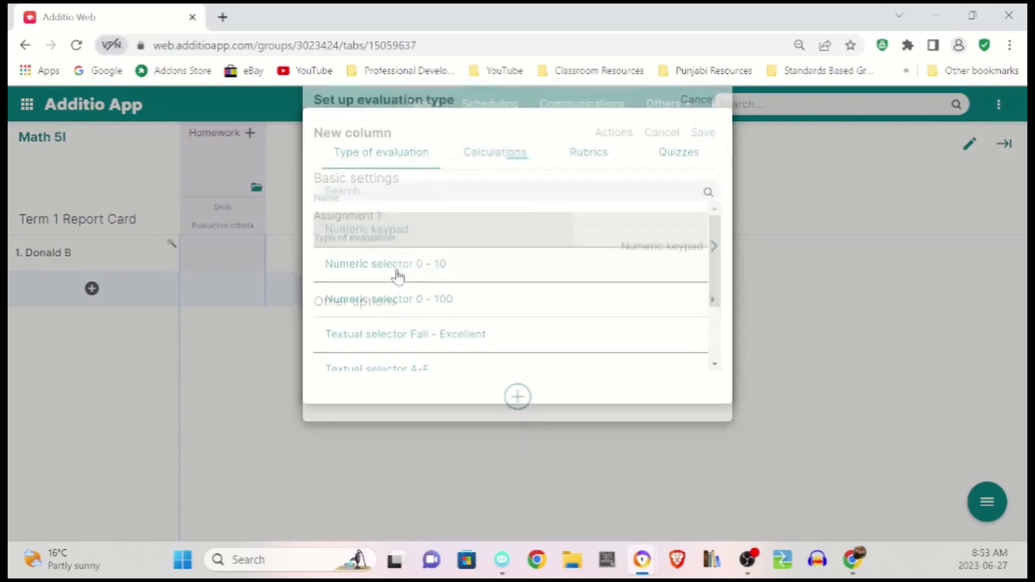
left_click_drag(341, 293, 294, 290)
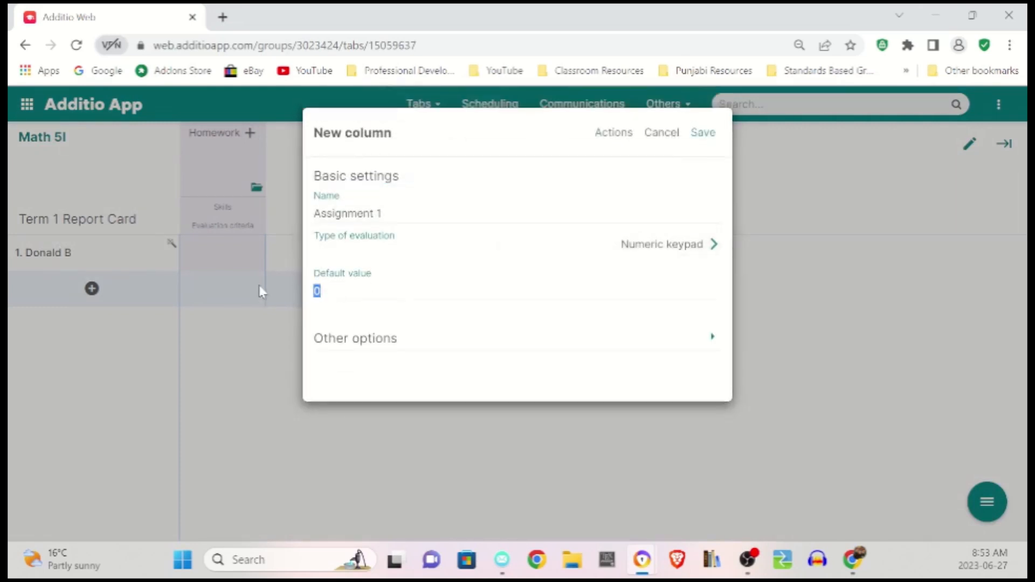
key("BackSpace")
Give the Assignment 1 column a maximum mark of 100, show its maximum mark and column average, and save it
left_click(339, 345)
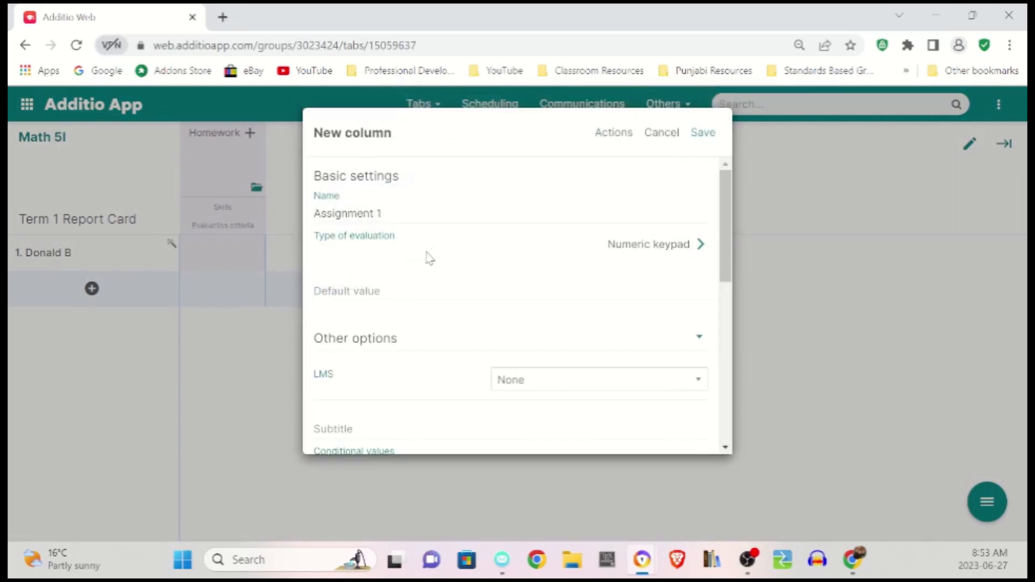
scroll(504, 272, "down", 3)
scroll(502, 269, "down", 2)
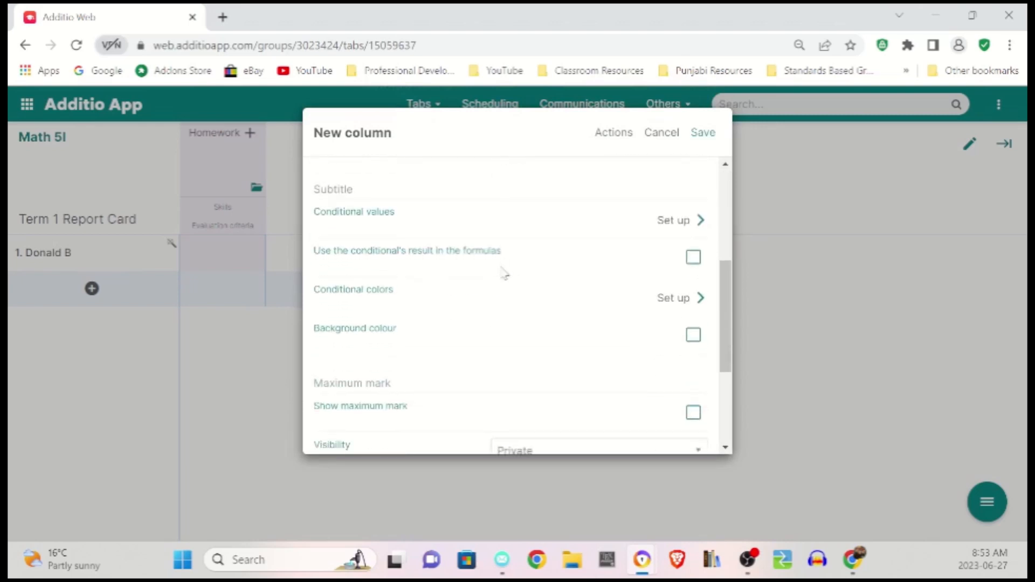
scroll(504, 272, "down", 3)
left_click(406, 221)
left_click(410, 256)
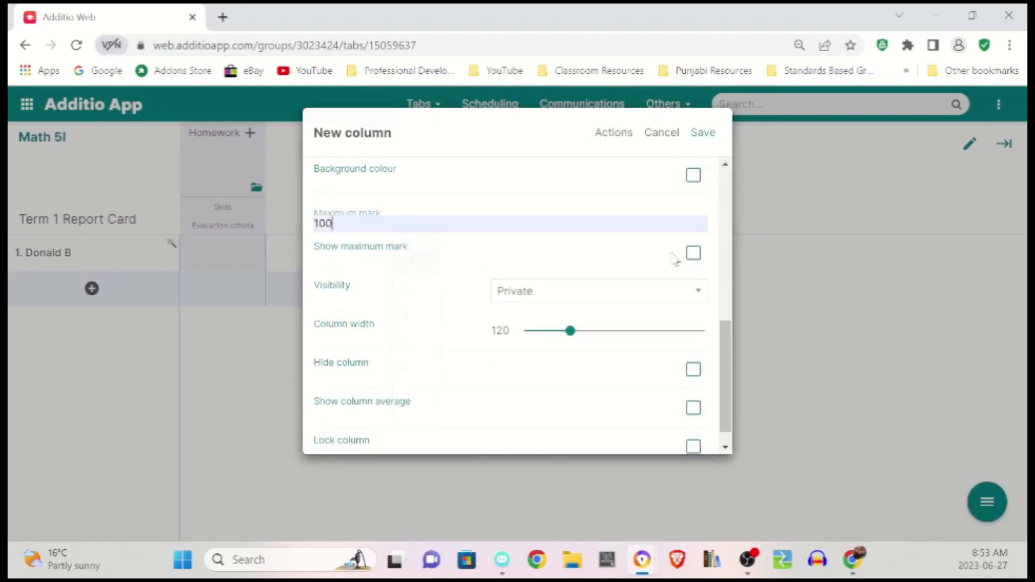
left_click(693, 408)
scroll(631, 363, "down", 1)
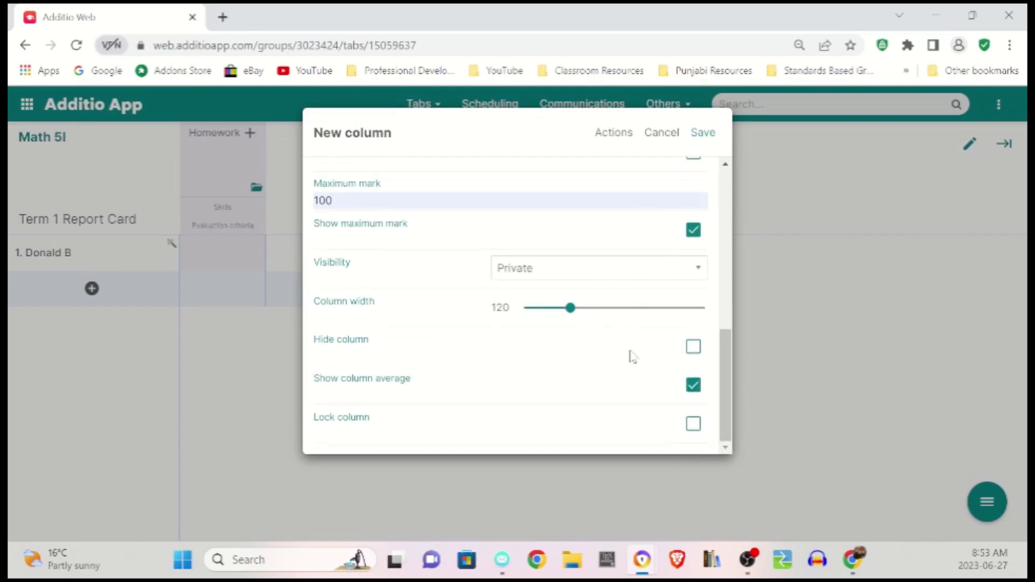
left_click(703, 133)
Enter a mark of 60 for the listed student in the Assignment 1 column
left_click(297, 266)
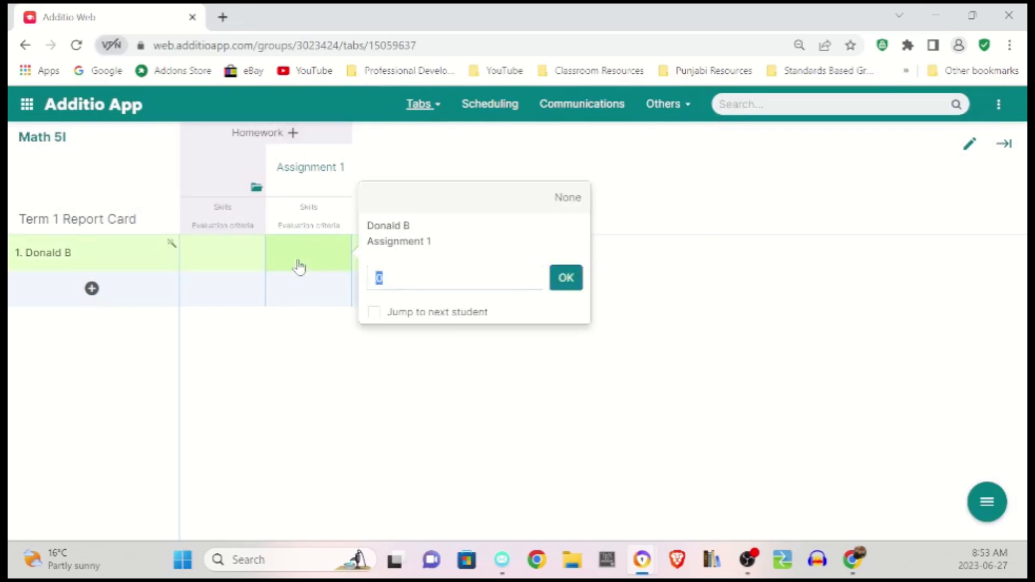
type("60")
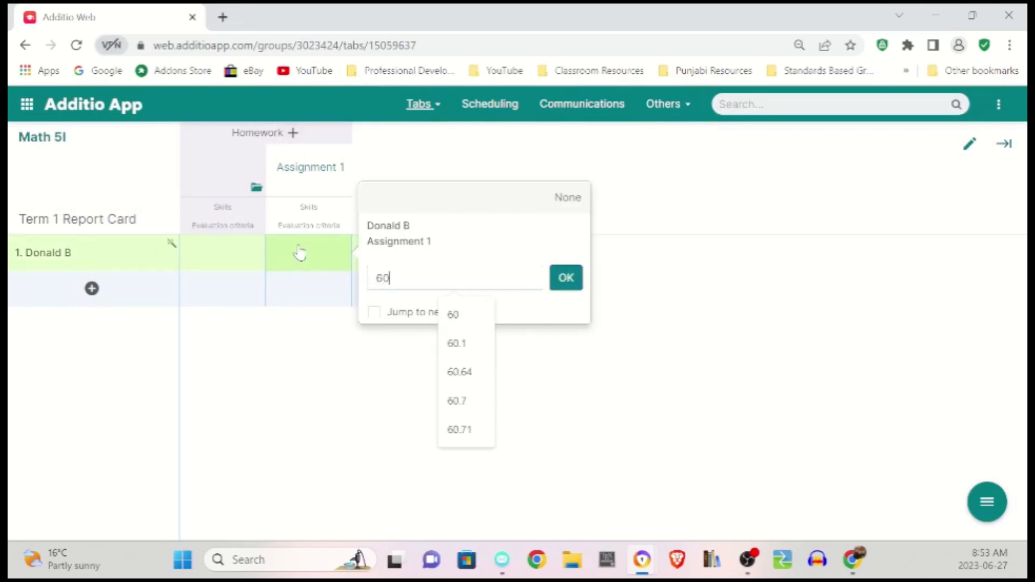
key("Return")
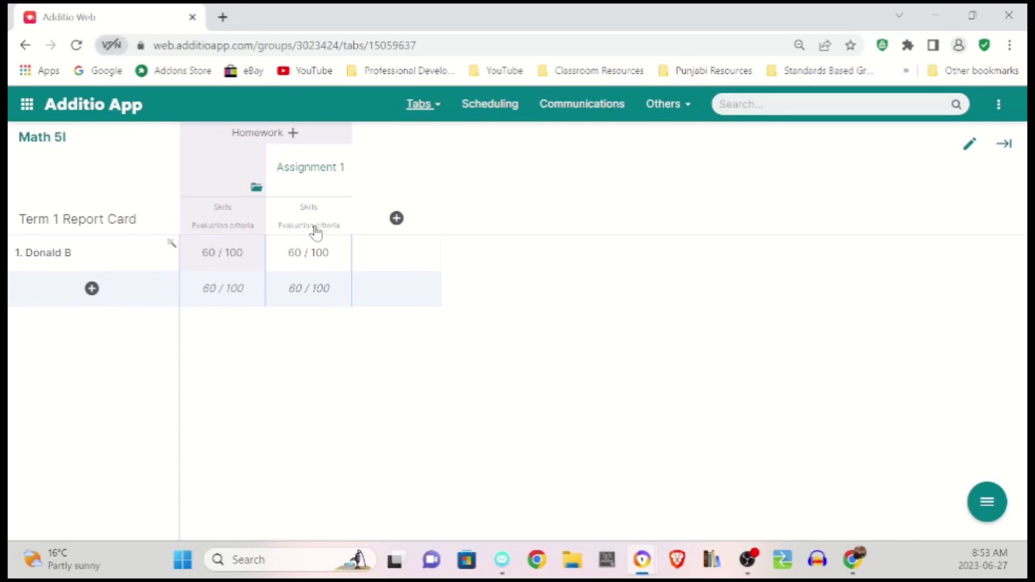
Associate the MEAS.1 evaluation criterion with the Assignment 1 column and save the association
left_click(316, 232)
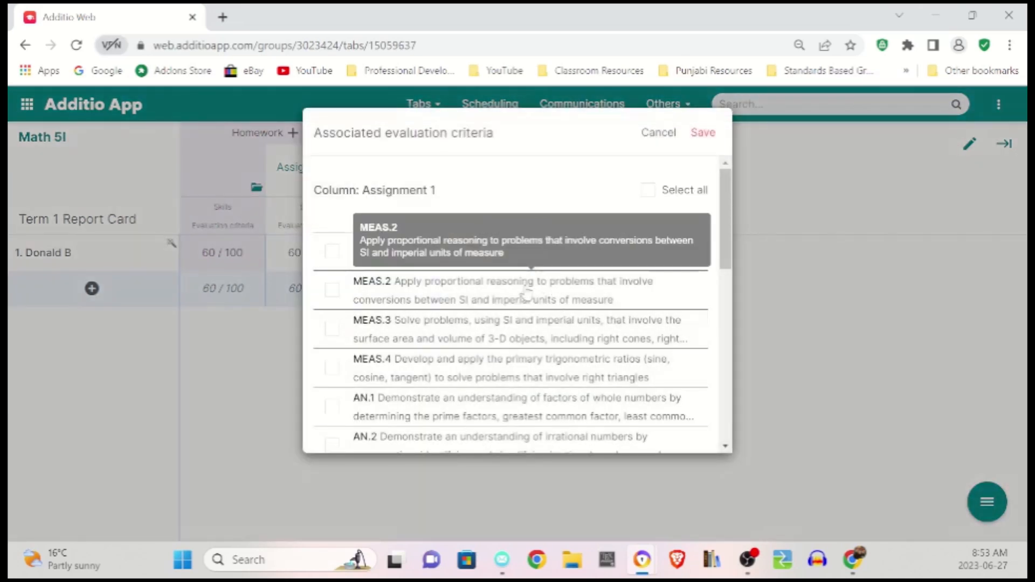
left_click(332, 252)
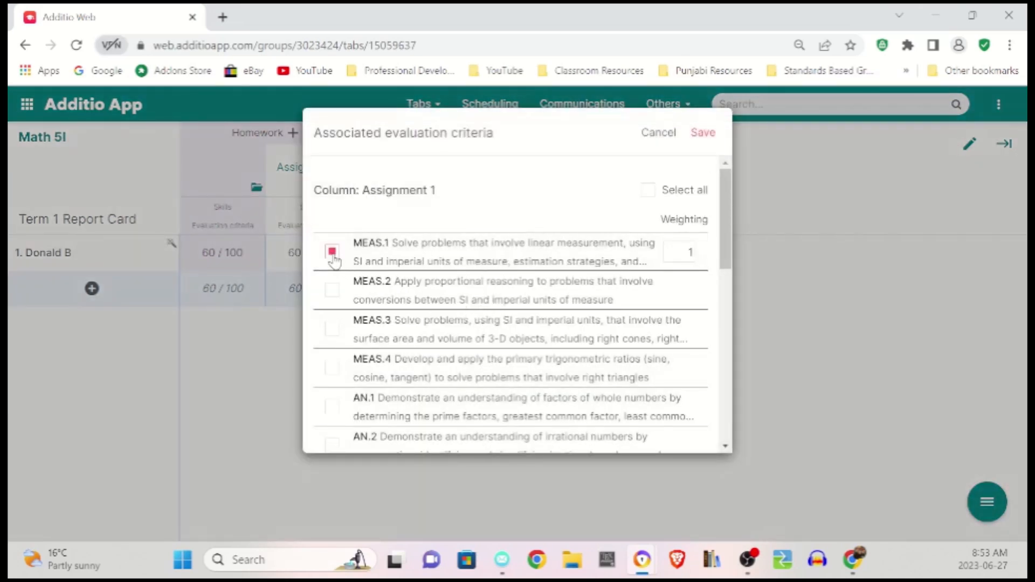
left_click(710, 134)
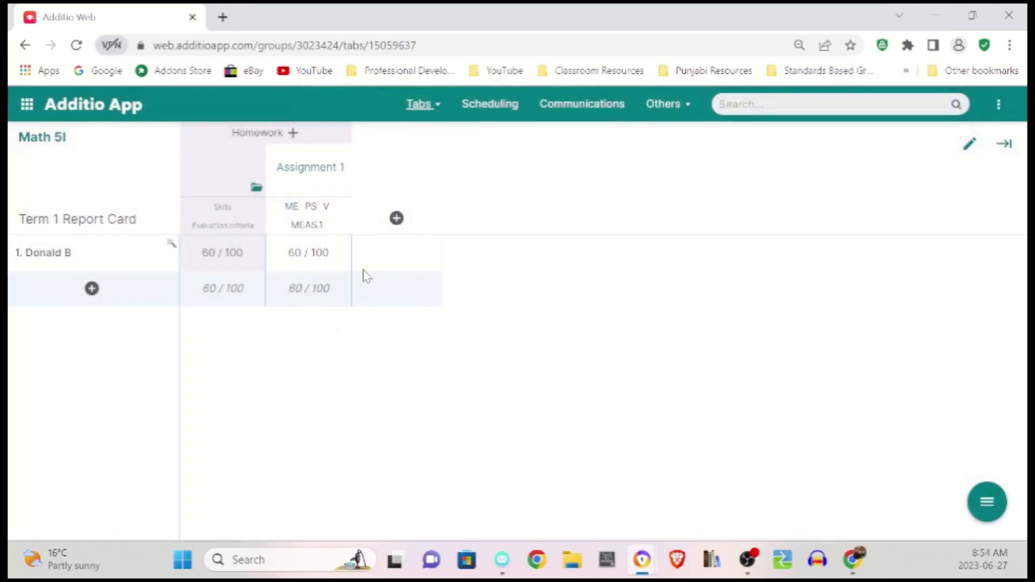
Examine the student's marks by criterion in Evaluation criteria and by skill in Key skills
left_click(431, 105)
left_click(297, 238)
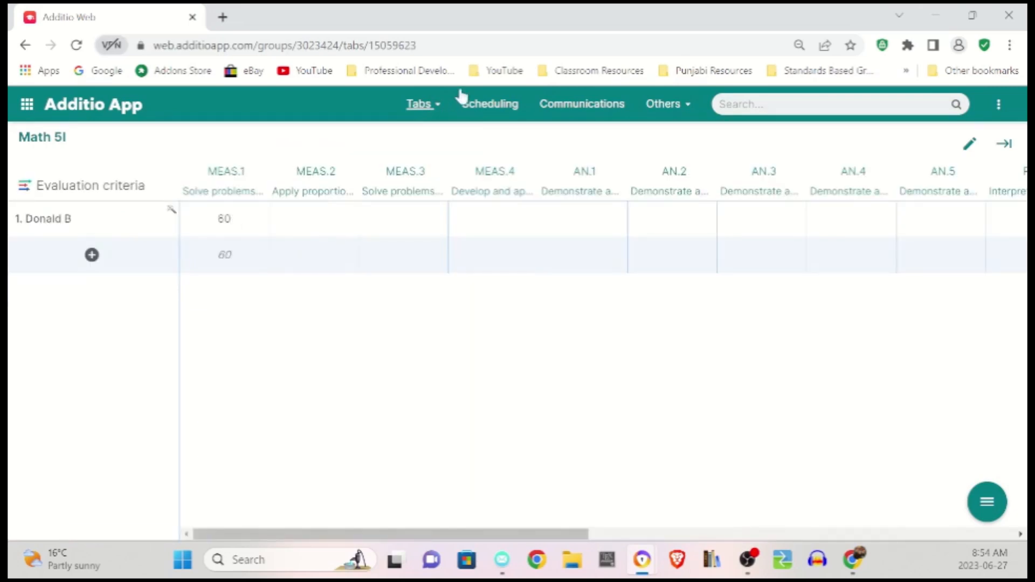
left_click(435, 108)
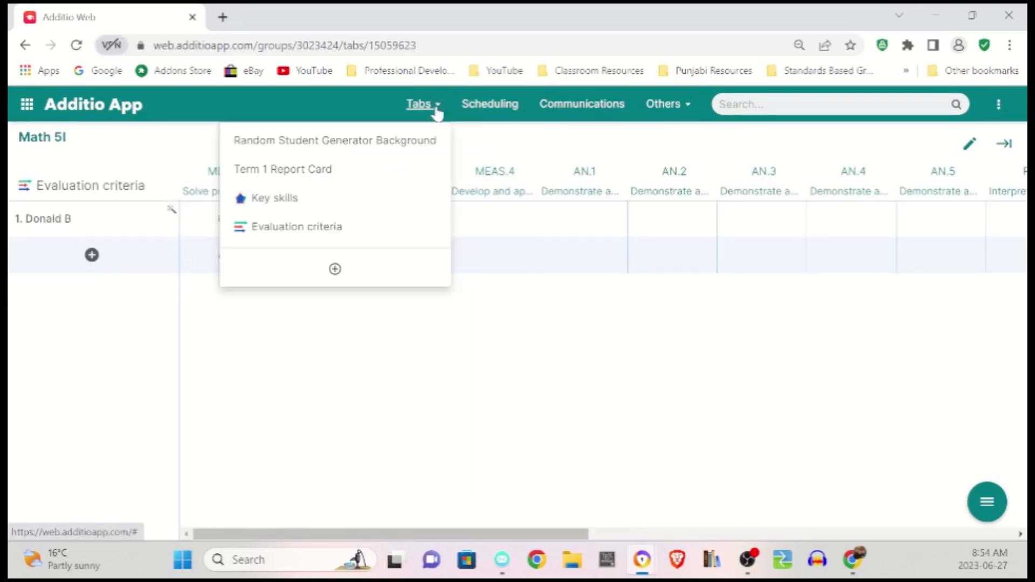
left_click(304, 204)
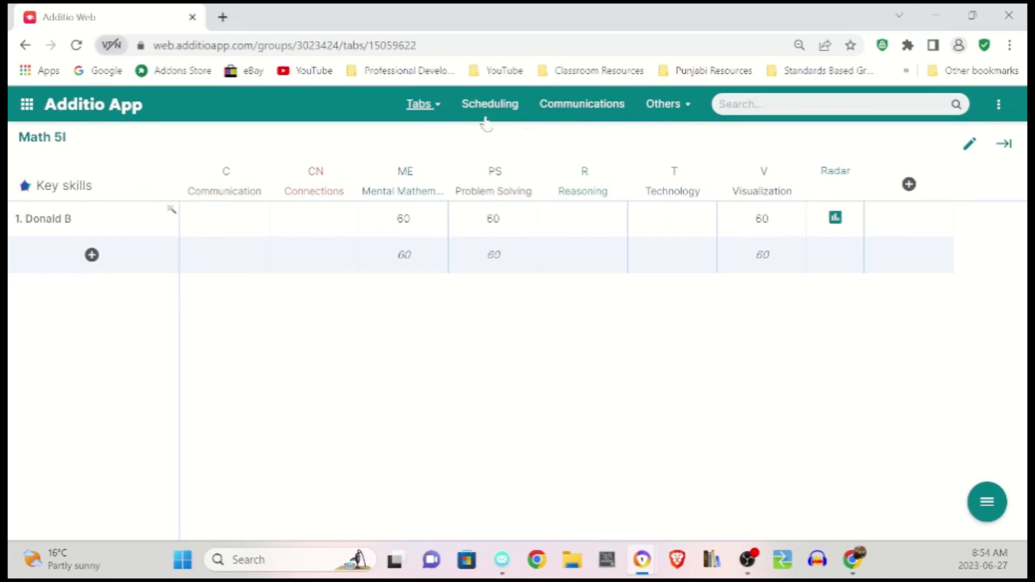
Start a new column named "Tests" in the Term 1 Report Card tab and make Category its evaluation type
left_click(431, 105)
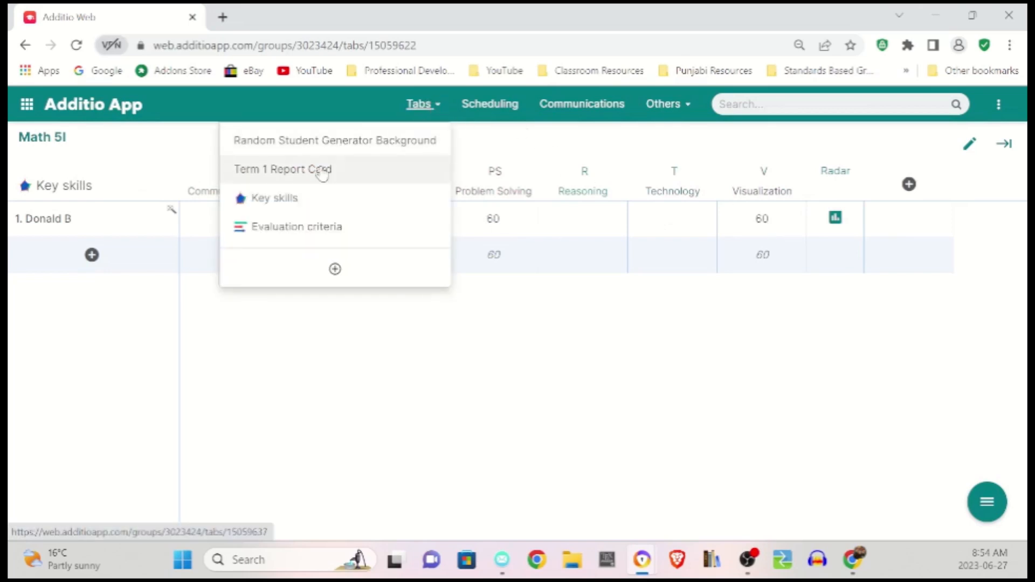
left_click(322, 171)
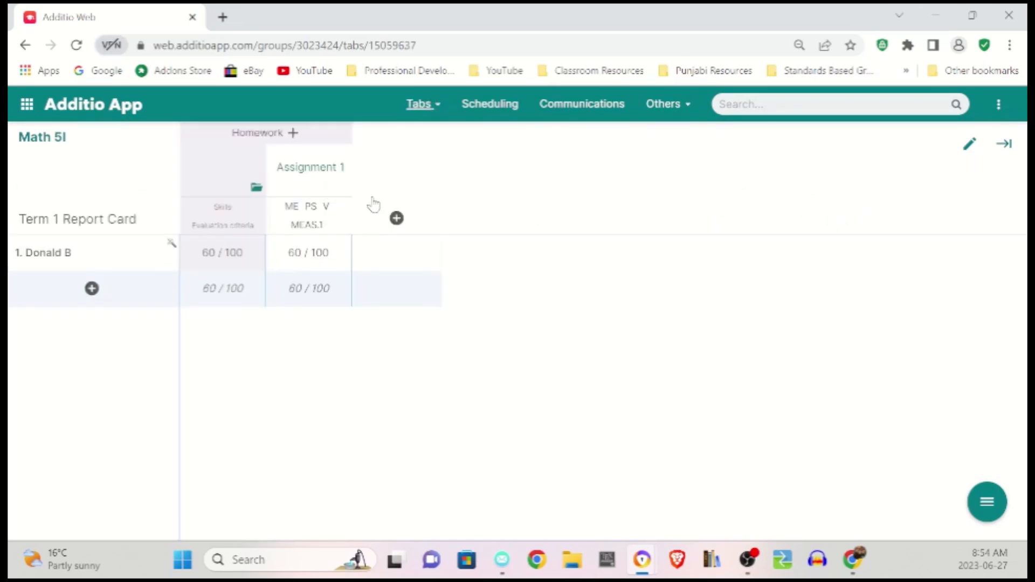
left_click(397, 219)
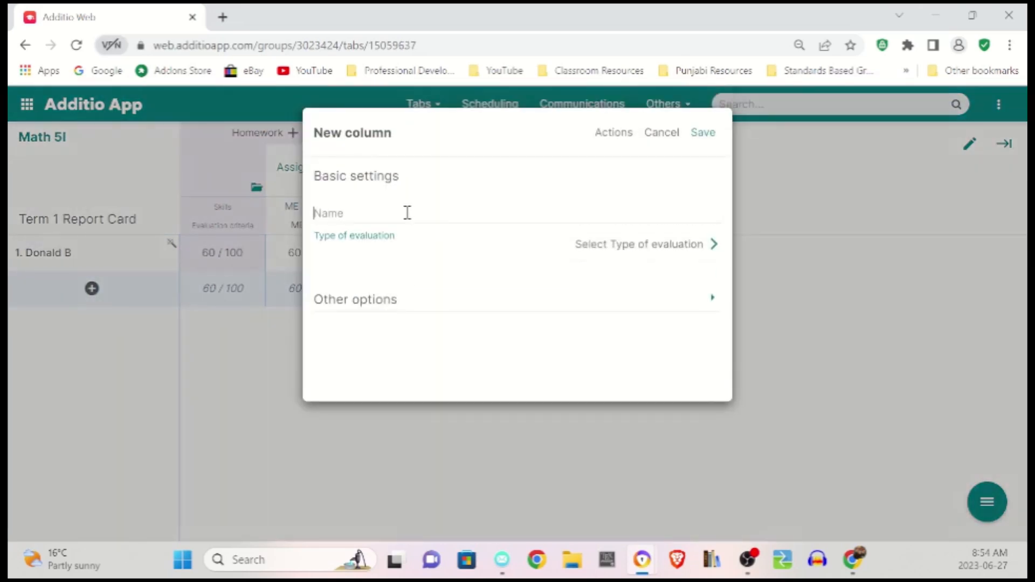
type("Tests")
left_click(659, 252)
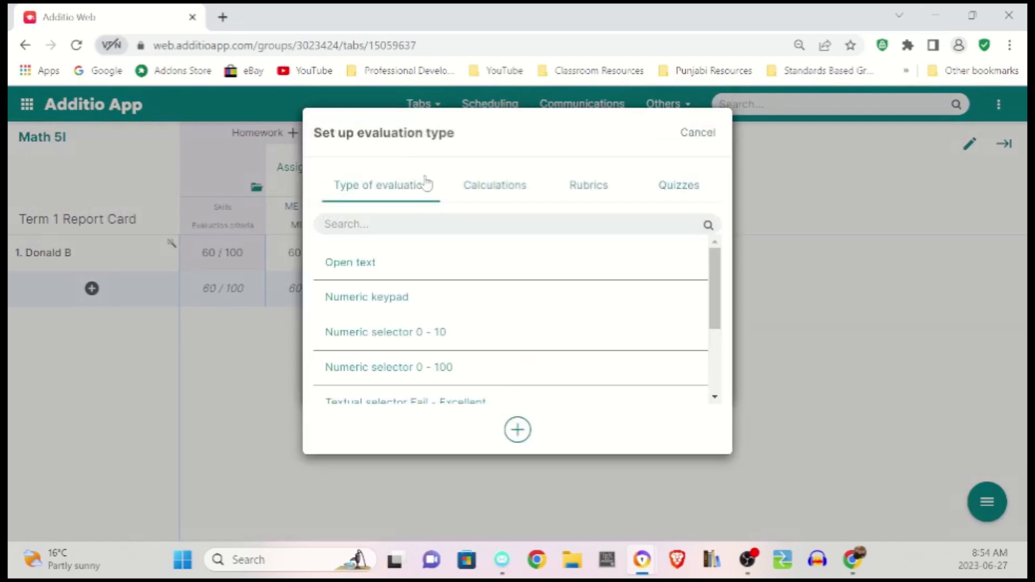
left_click(478, 186)
left_click(404, 269)
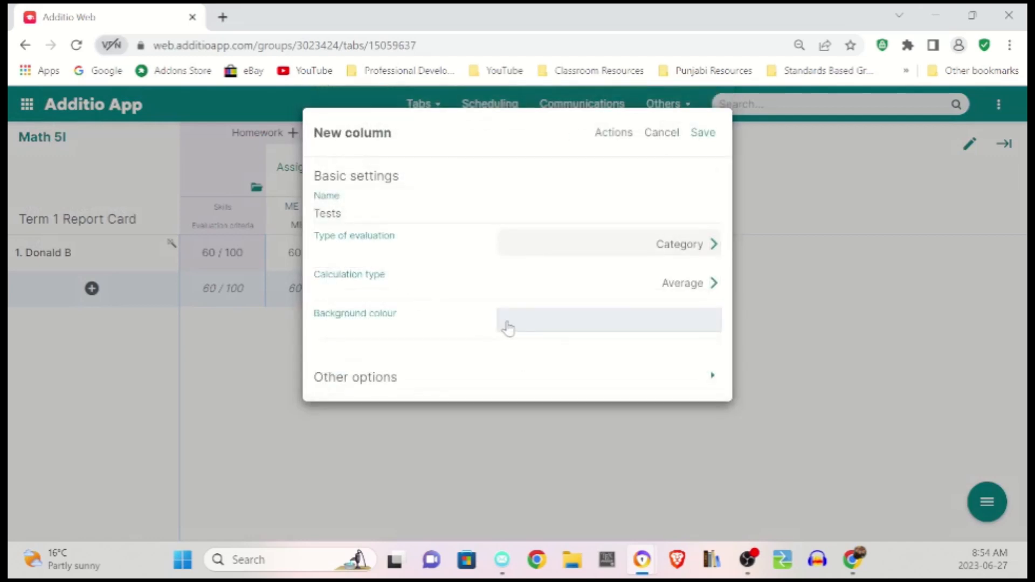
Give the Tests category a maximum mark of 100, show its maximum mark and column average, and save it
left_click(374, 388)
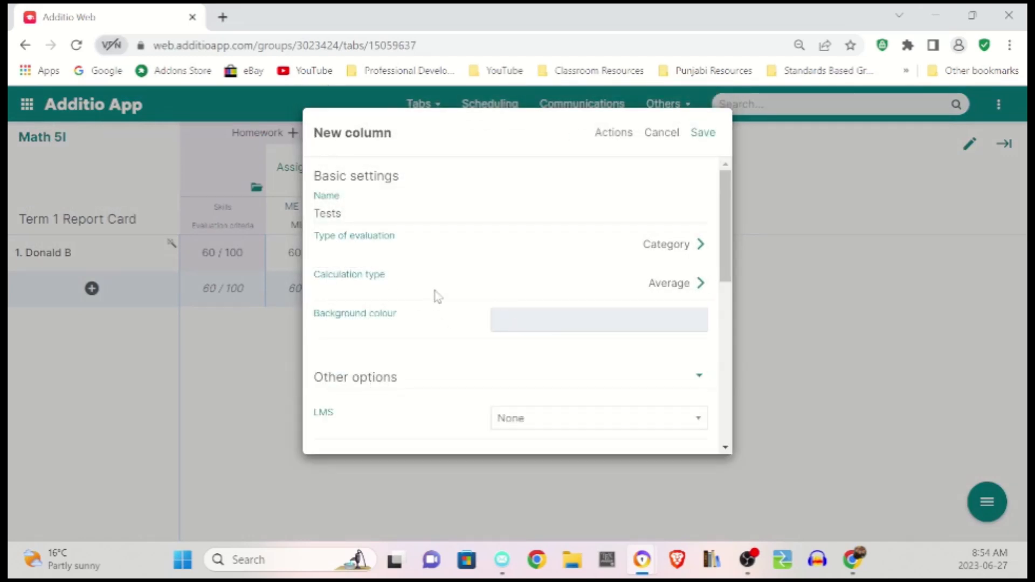
scroll(435, 295, "down", 5)
scroll(438, 295, "down", 1)
left_click(418, 241)
left_click(425, 271)
left_click(692, 270)
left_click(692, 425)
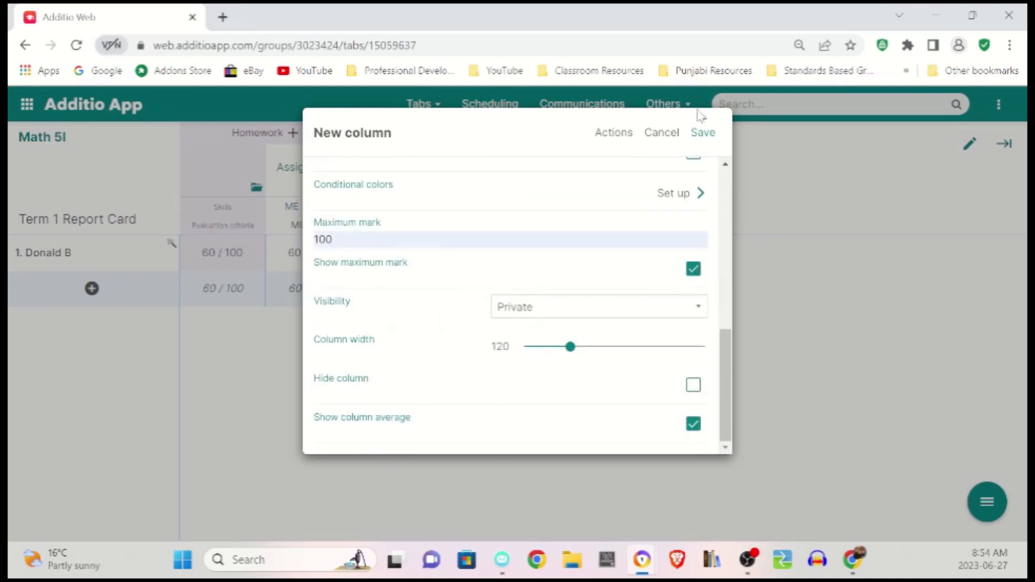
left_click(702, 134)
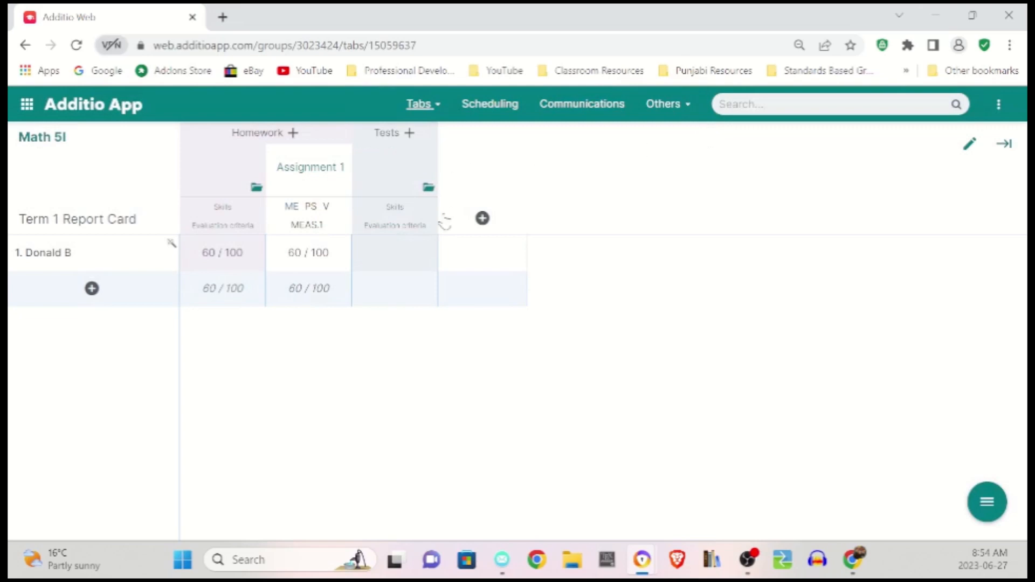
Start a new column named "Projects" after Tests and make Category its evaluation type
left_click(483, 219)
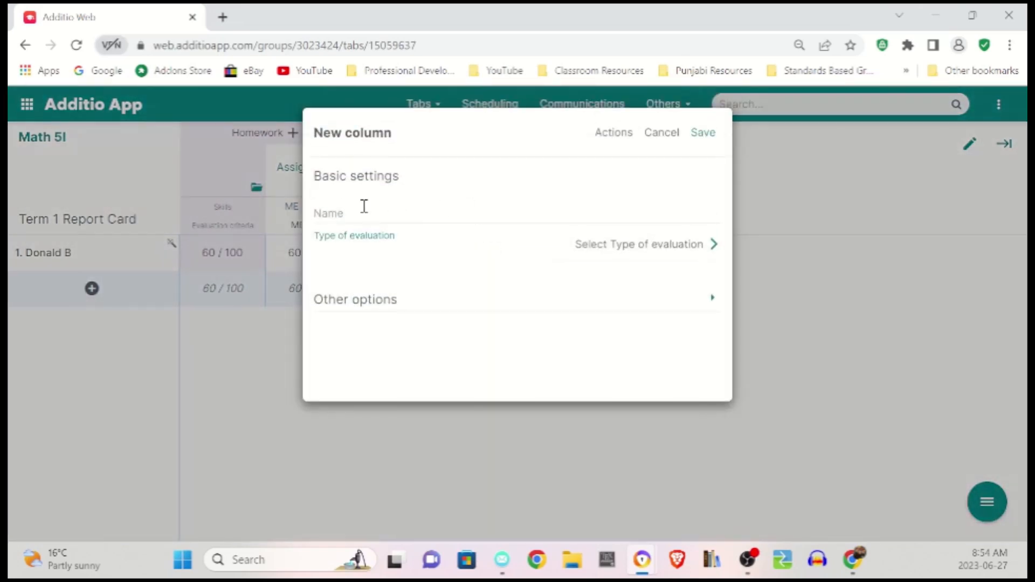
type("Proj")
left_click(624, 245)
left_click(483, 186)
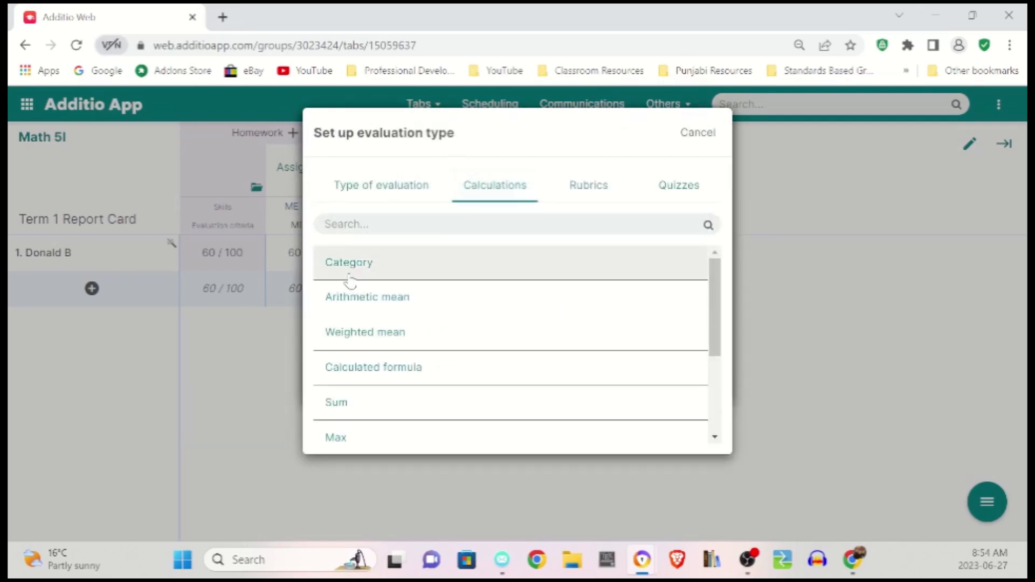
left_click(349, 273)
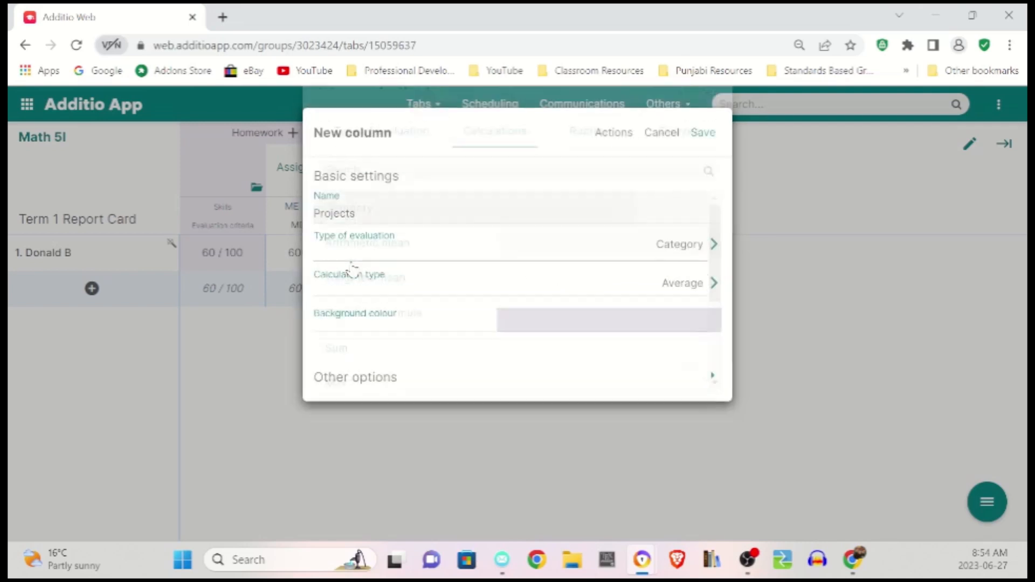
Give the Projects category a maximum mark of 100, show its maximum mark and column average, and save it
left_click(399, 381)
scroll(429, 299, "down", 5)
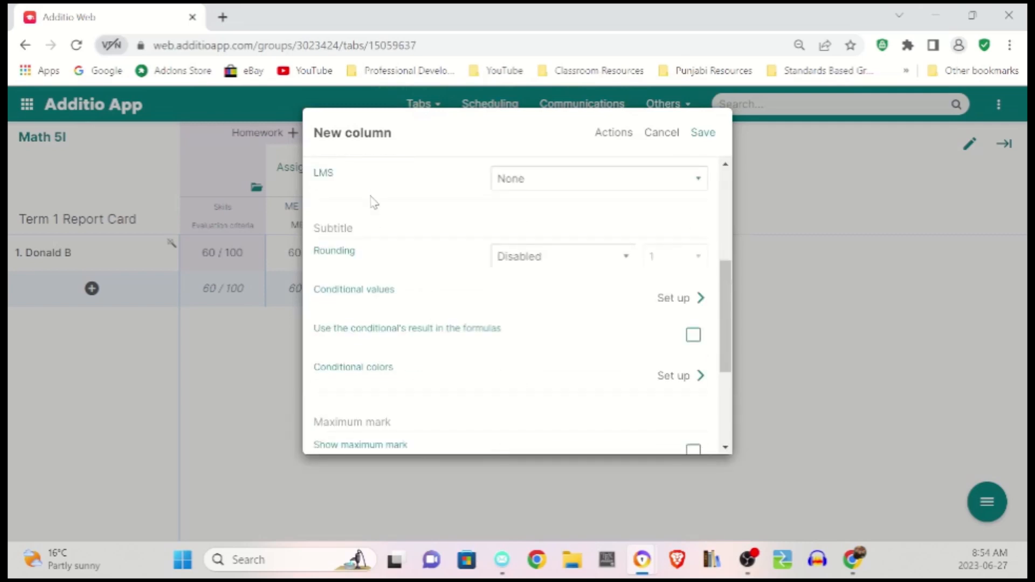
scroll(376, 388, "down", 3)
left_click(360, 238)
left_click(410, 269)
left_click(693, 269)
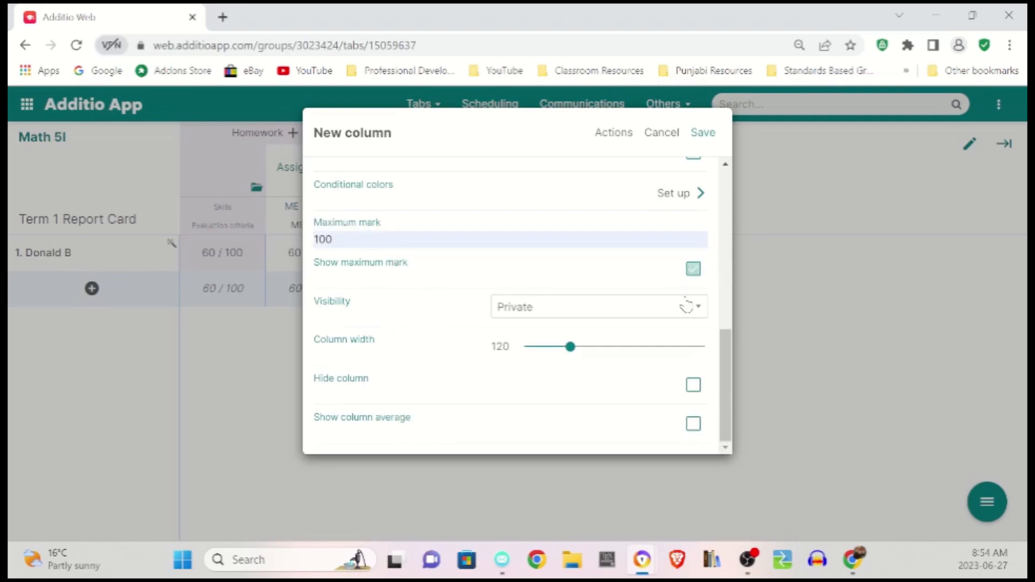
left_click(693, 424)
left_click(702, 132)
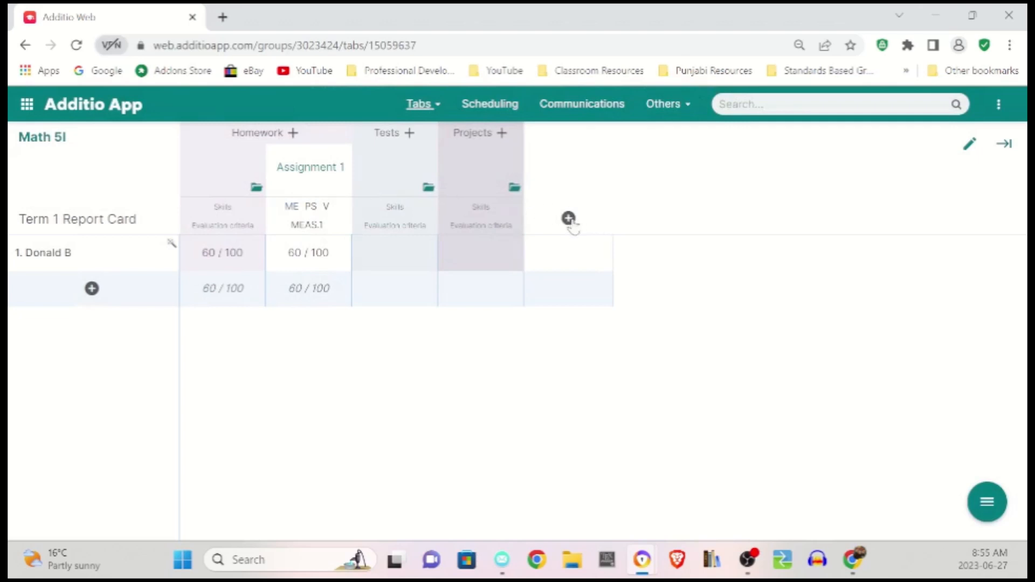
Start a new column named "Quarterly Assessment" after Projects and make Category its evaluation type
left_click(569, 219)
type("Quarterly Assessment")
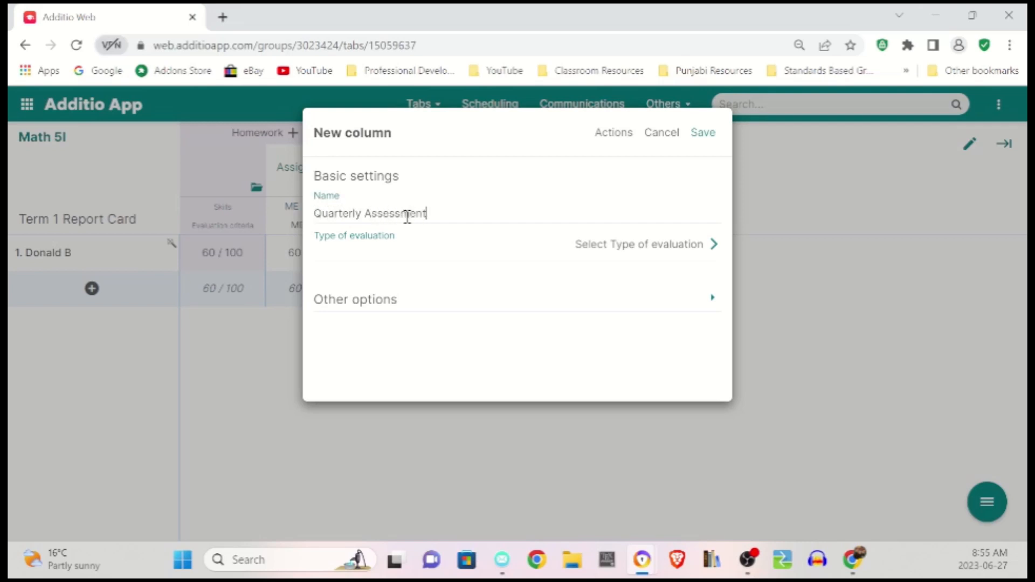
left_click(648, 254)
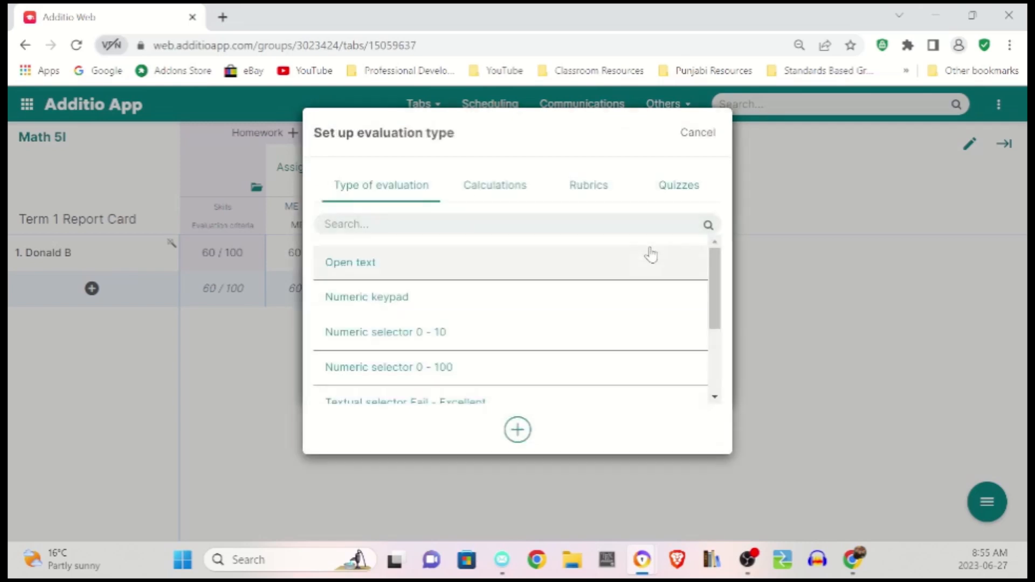
left_click(492, 185)
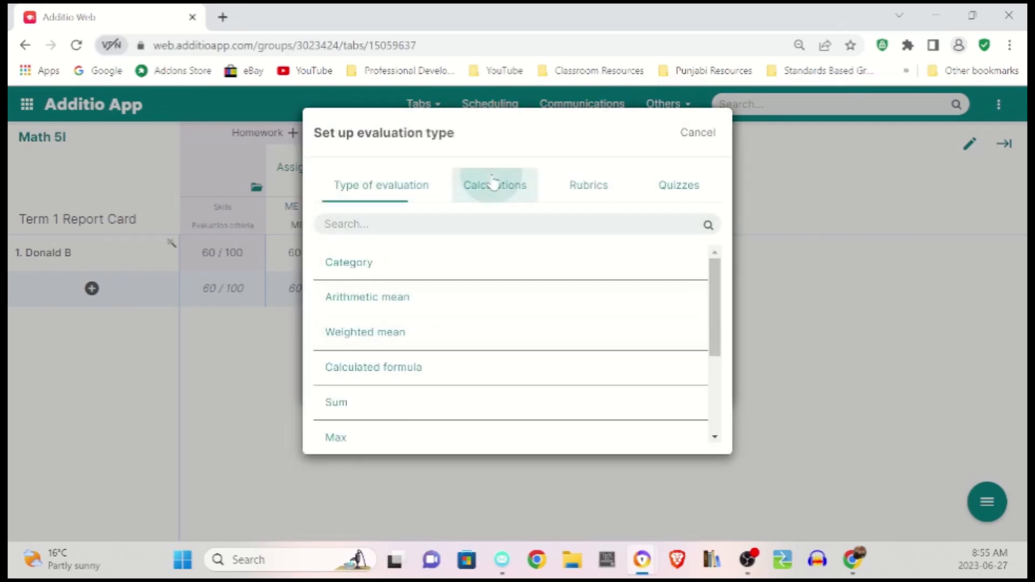
left_click(391, 272)
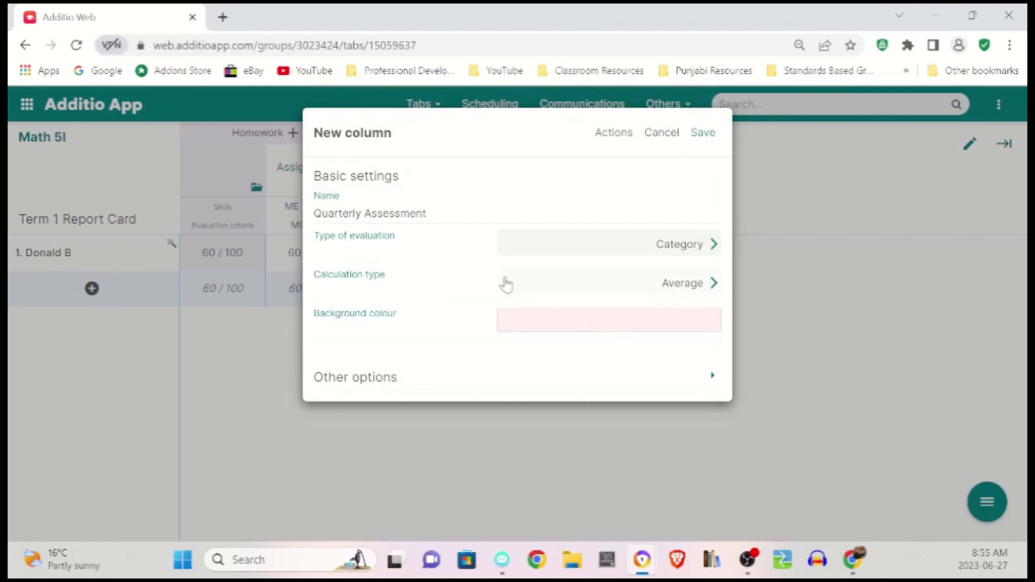
Give the Quarterly Assessment category a maximum mark of 100, show its maximum mark, and save it
left_click(394, 379)
scroll(408, 295, "down", 6)
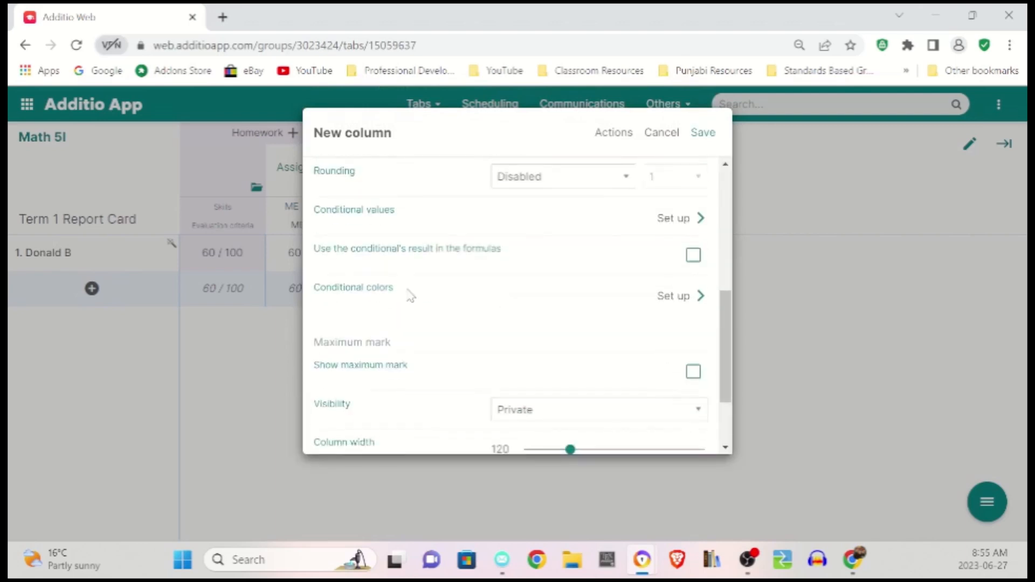
left_click(379, 345)
left_click(413, 368)
left_click(693, 372)
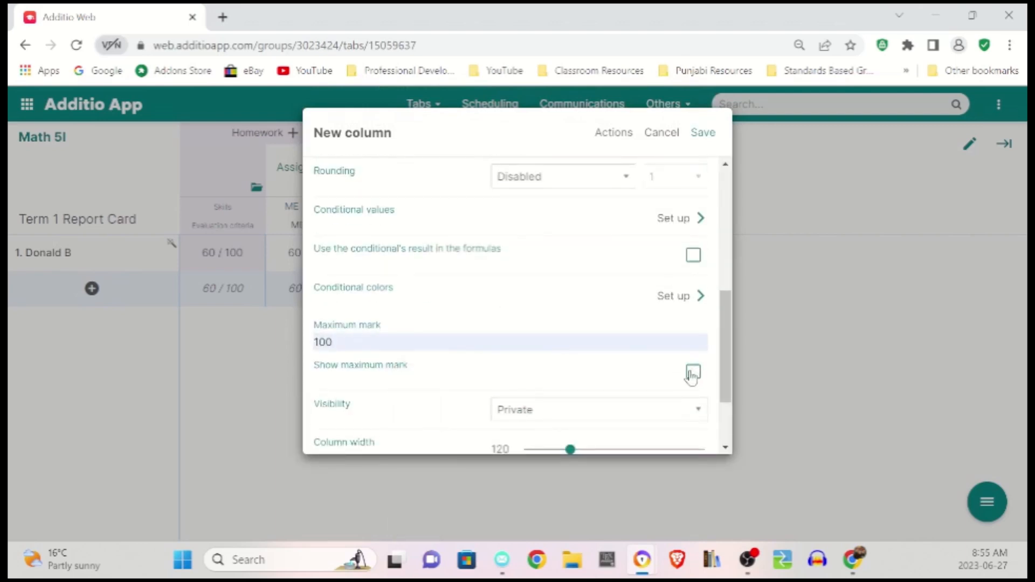
scroll(692, 382, "down", 2)
left_click(707, 135)
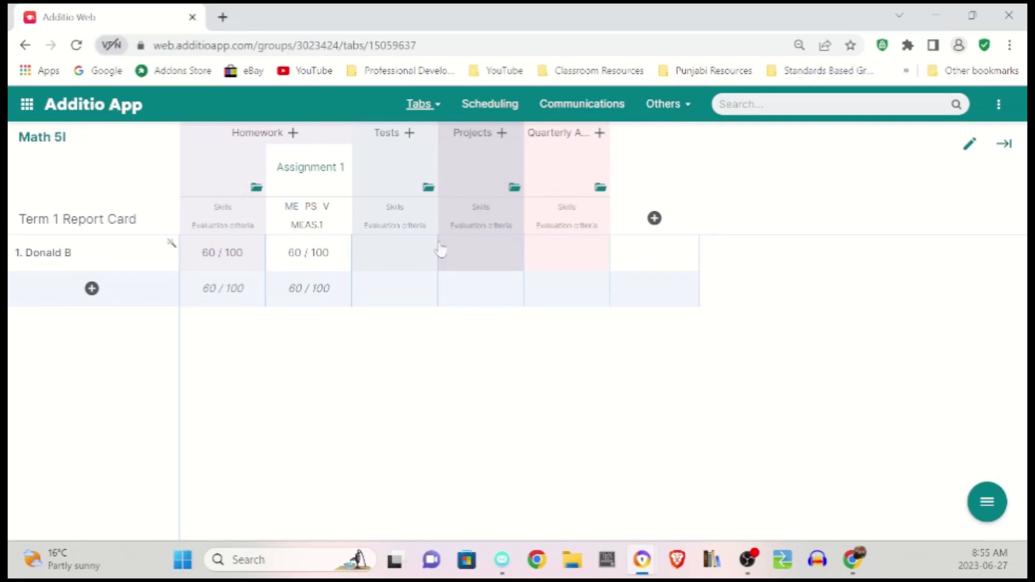
Start a new column named "Term 1 Overall" after Quarterly Assessment and make Weighted mean its evaluation type
left_click(654, 219)
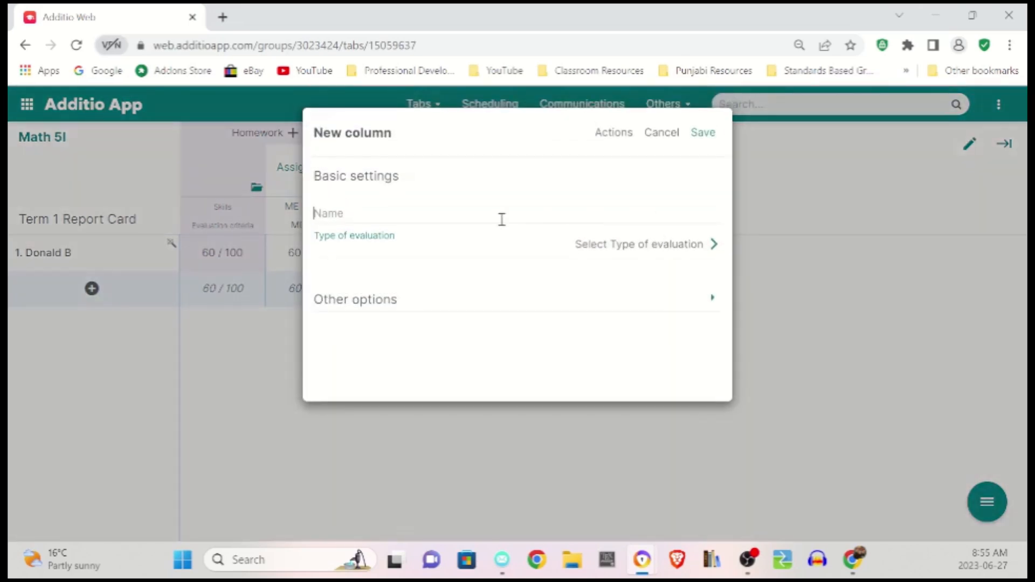
type("Term 1 Overall")
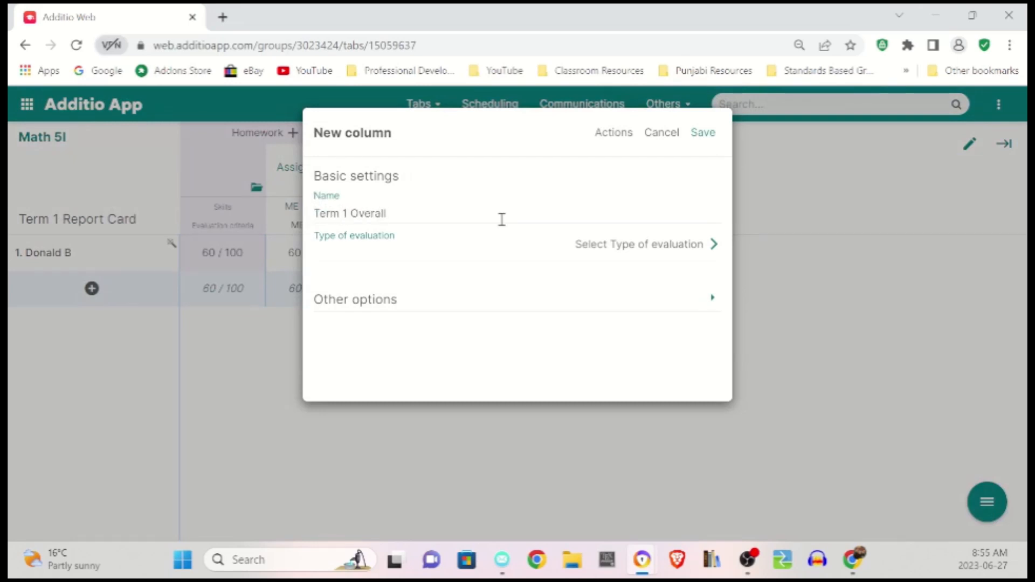
left_click(621, 256)
left_click(524, 197)
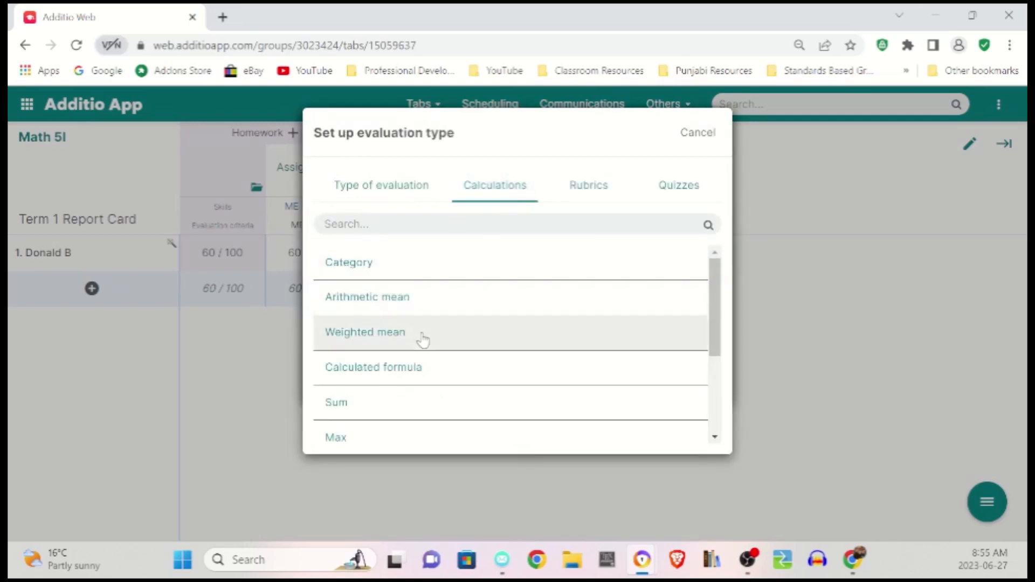
left_click(423, 340)
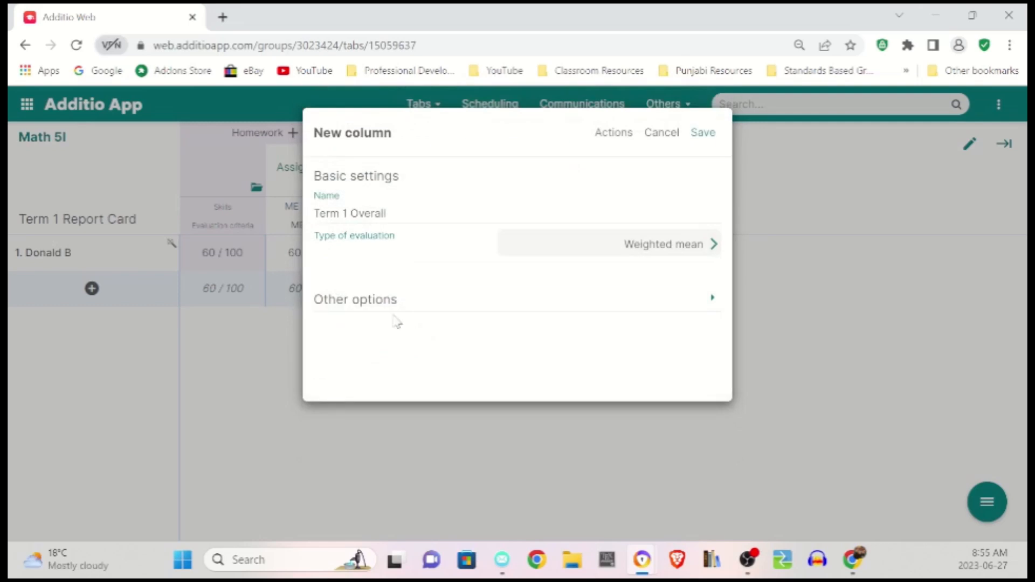
Give the Term 1 Overall column a maximum mark of 100, show its maximum mark and column average, and save it
left_click(635, 304)
scroll(521, 300, "down", 6)
left_click(360, 304)
left_click(414, 340)
left_click(694, 333)
scroll(696, 338, "down", 1)
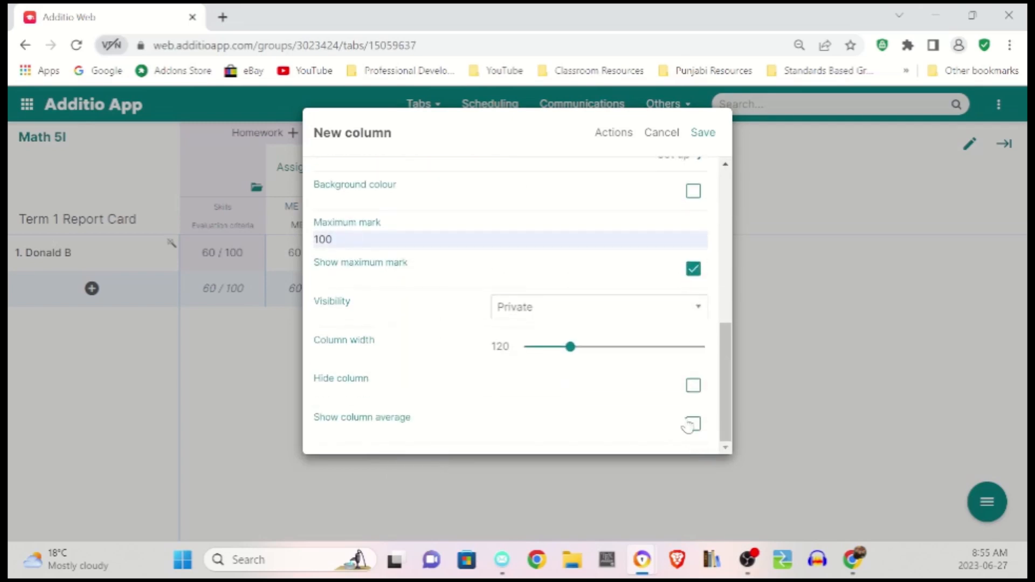
left_click(692, 426)
left_click(703, 133)
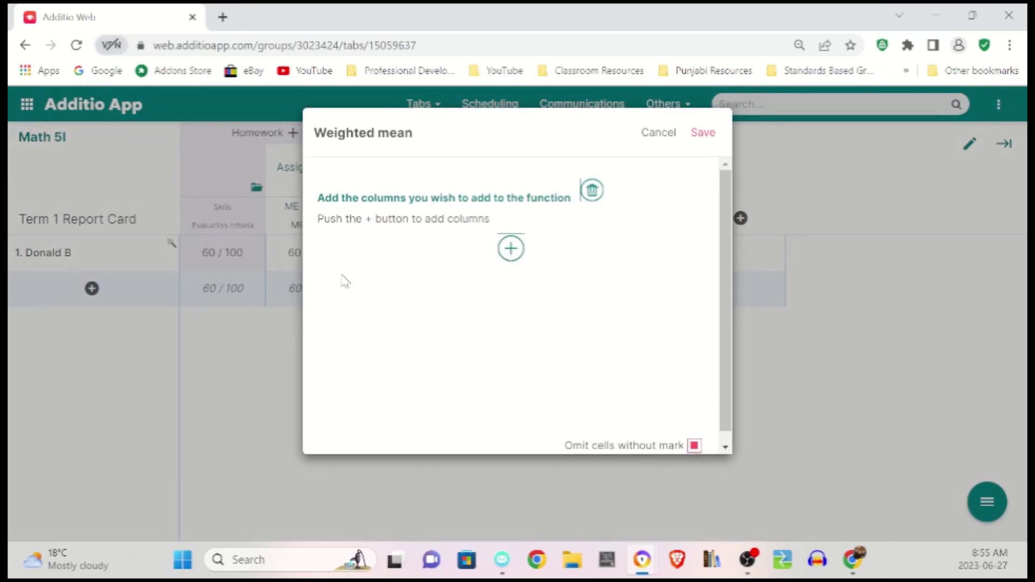
Add Homework at 10% and Tests at 20% to the weighted mean function
left_click(510, 249)
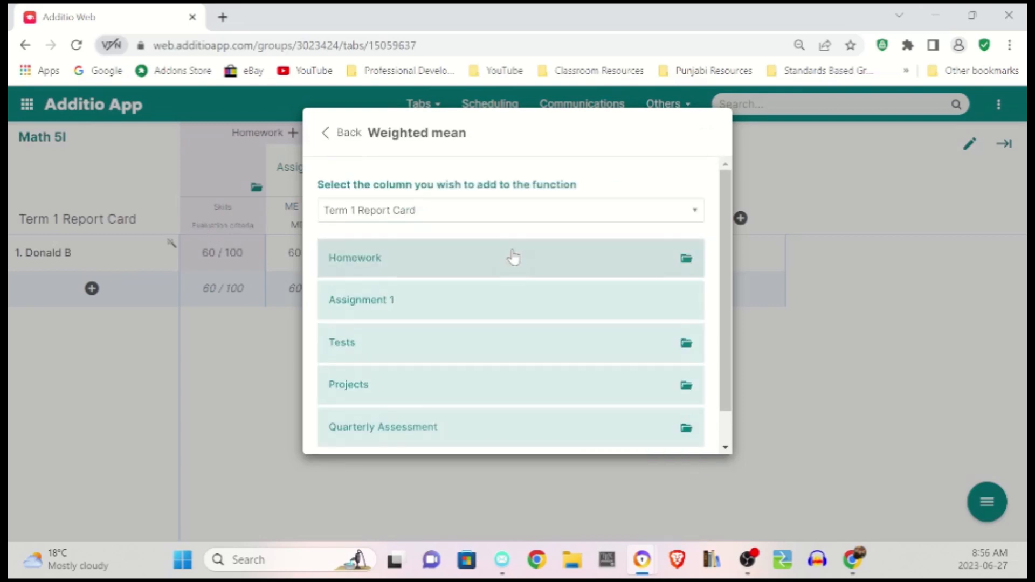
left_click(620, 260)
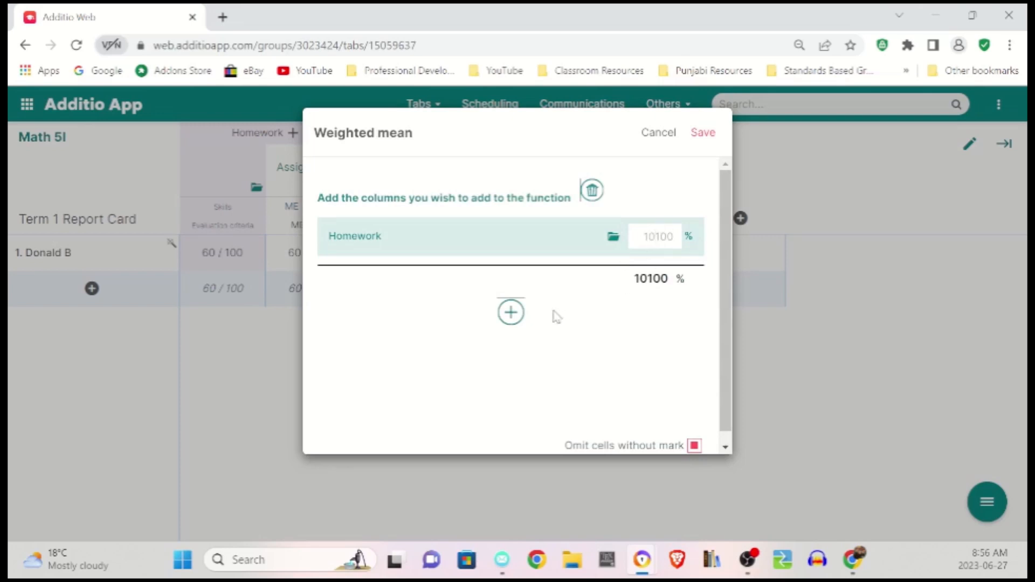
left_click_drag(639, 241, 715, 244)
type("10")
left_click(513, 313)
left_click(451, 305)
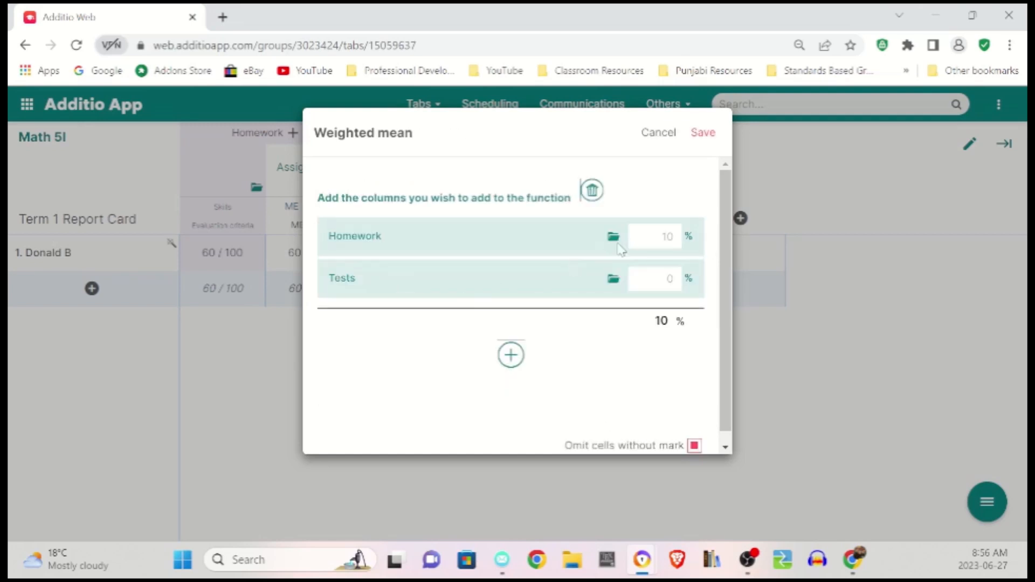
type("20")
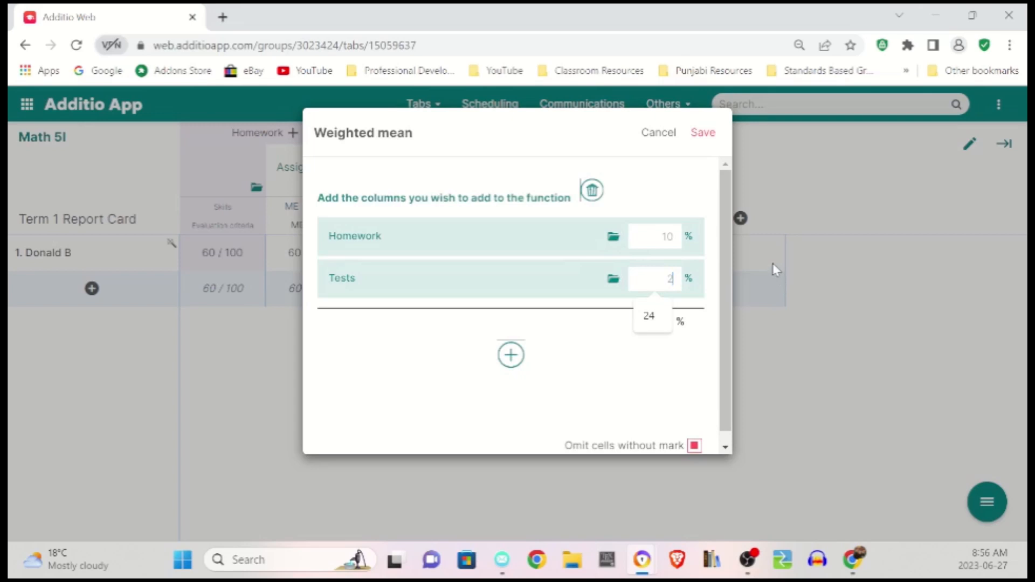
Add Quarterly Assessment at 40% and Projects at 30% to the weighted mean, and save the function
left_click(513, 355)
left_click(519, 352)
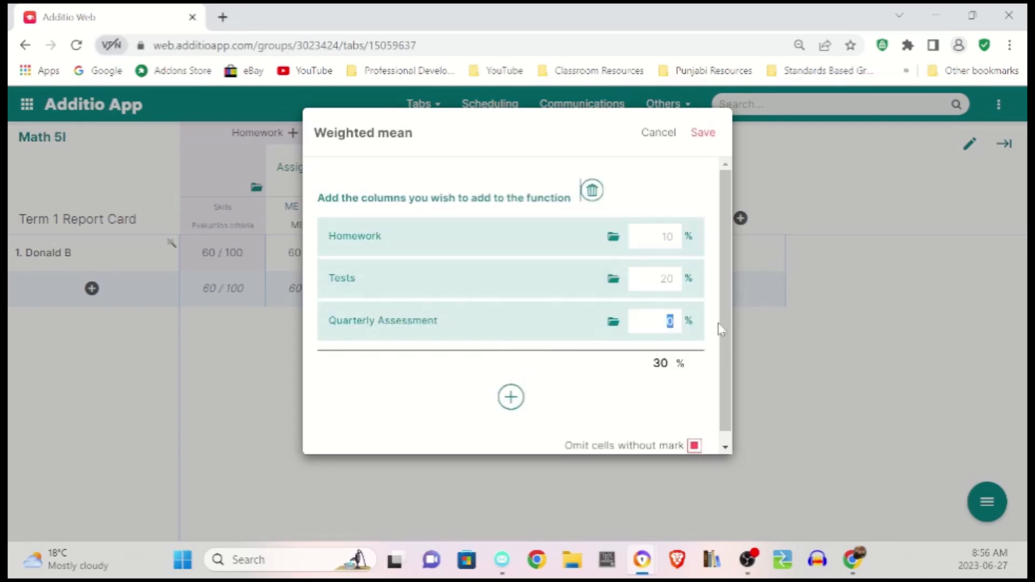
left_click(511, 397)
left_click(412, 305)
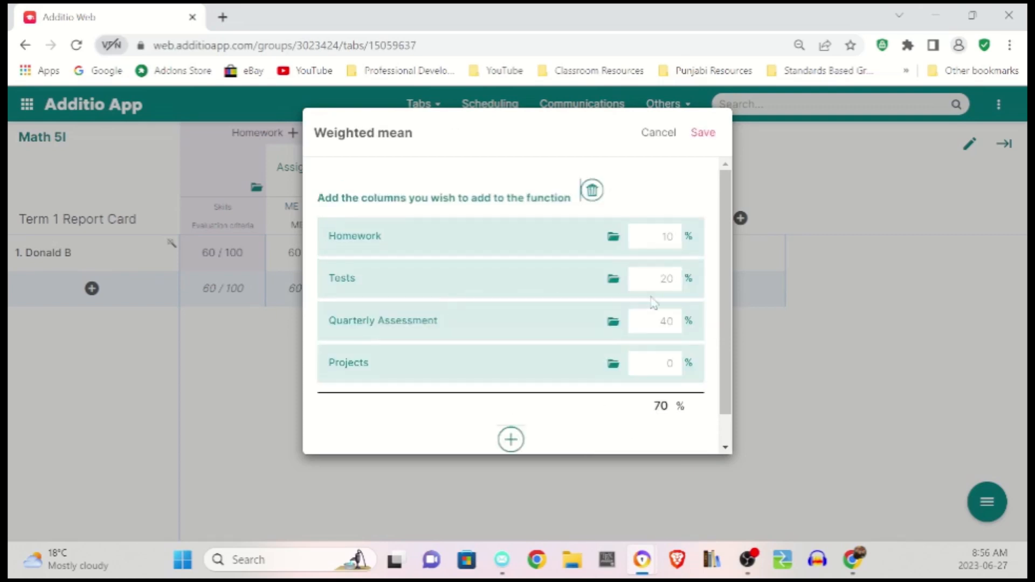
type("30")
left_click(702, 132)
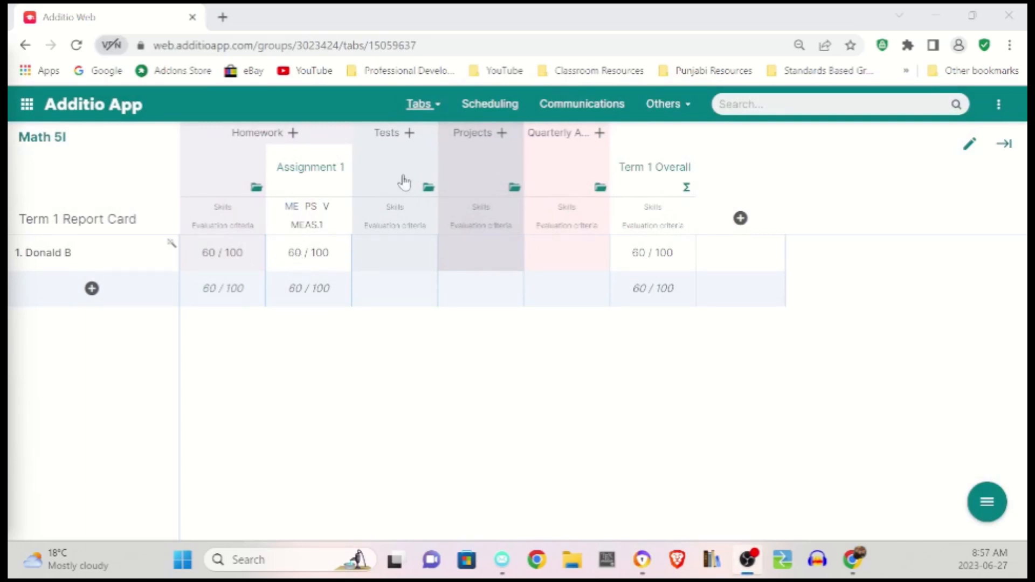
Start a new column named "Test 1" inside the Tests category, using Numeric keypad evaluation with an empty default value
left_click(409, 133)
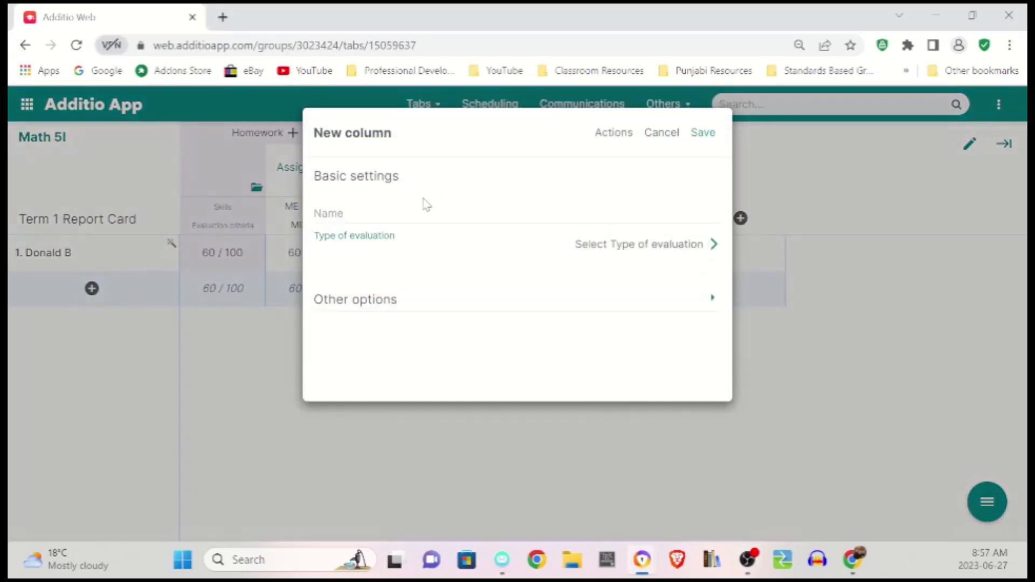
type("Test 1")
left_click(650, 243)
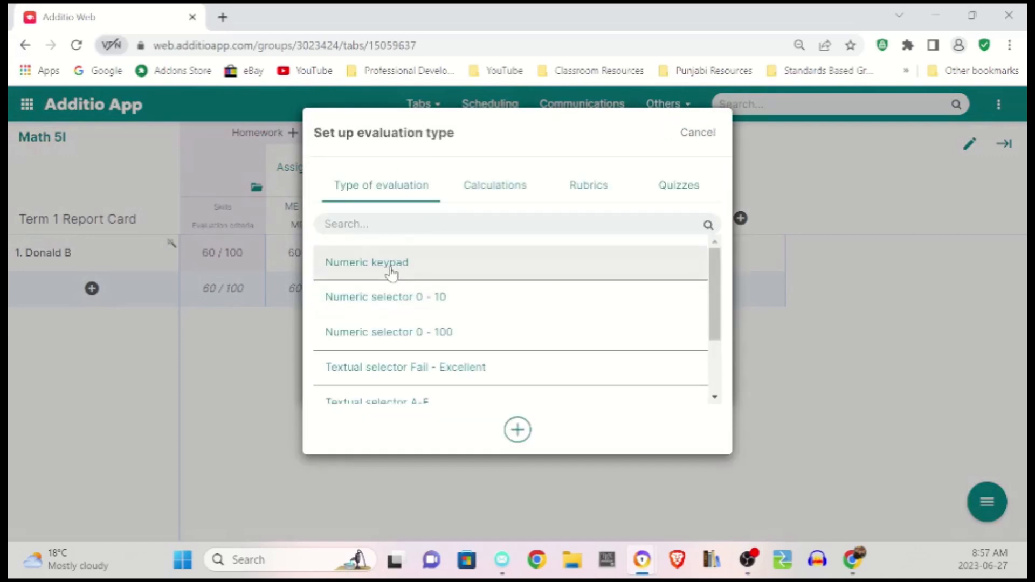
left_click(398, 266)
double_click(312, 291)
key("BackSpace")
Give the Test 1 column a maximum mark of 100, show its maximum mark and column average, and save it
left_click(348, 339)
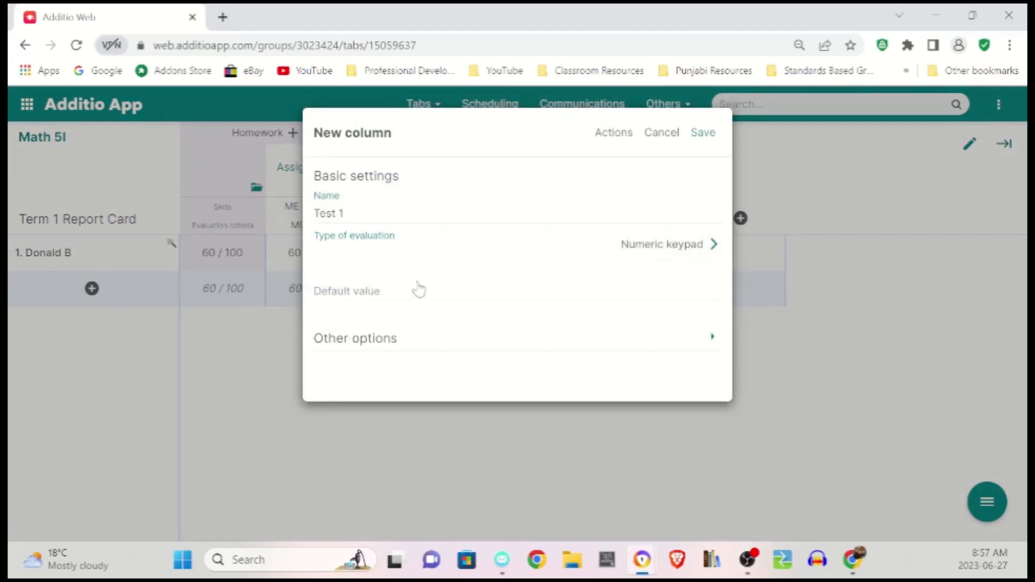
scroll(444, 276, "down", 4)
scroll(443, 279, "down", 1)
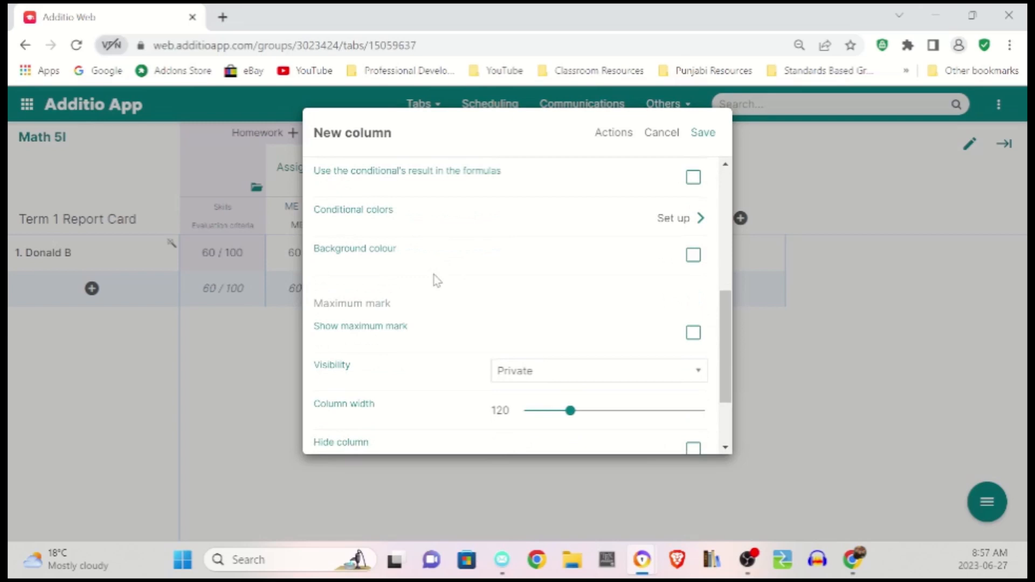
left_click(372, 304)
left_click(407, 335)
left_click(693, 334)
scroll(692, 335, "down", 1)
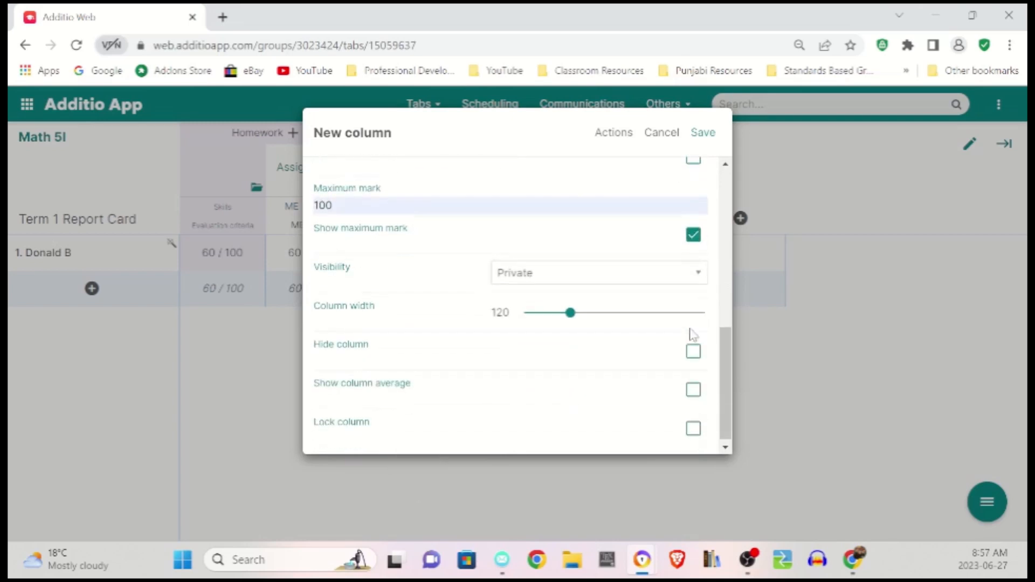
left_click(693, 385)
left_click(702, 133)
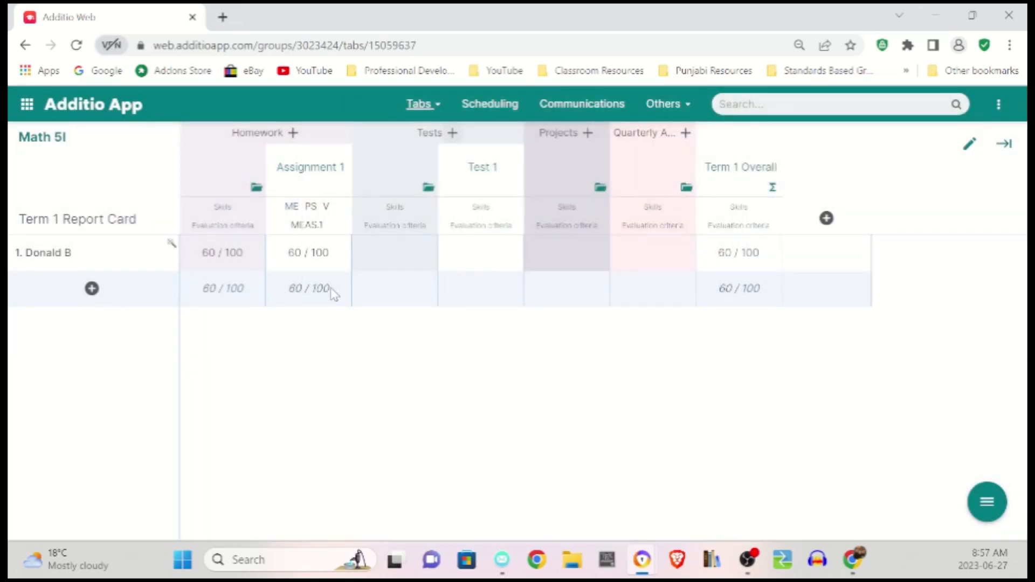
Associate the Test 1 column with evaluation criteria MEAS.1, MEAS.2, MEAS.3 and MEAS.4, and save the selection
left_click(485, 236)
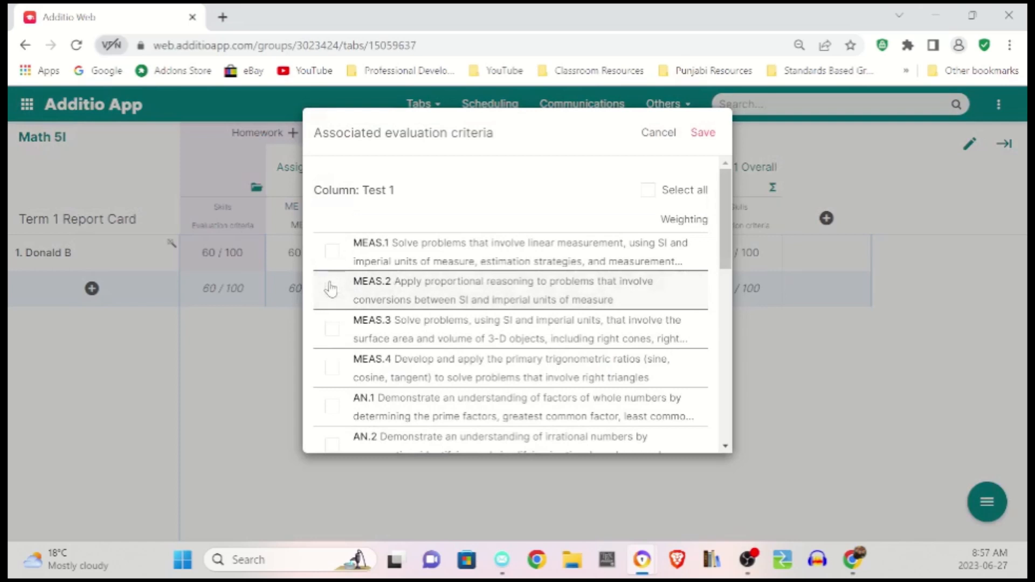
left_click(332, 251)
left_click(332, 290)
left_click(332, 328)
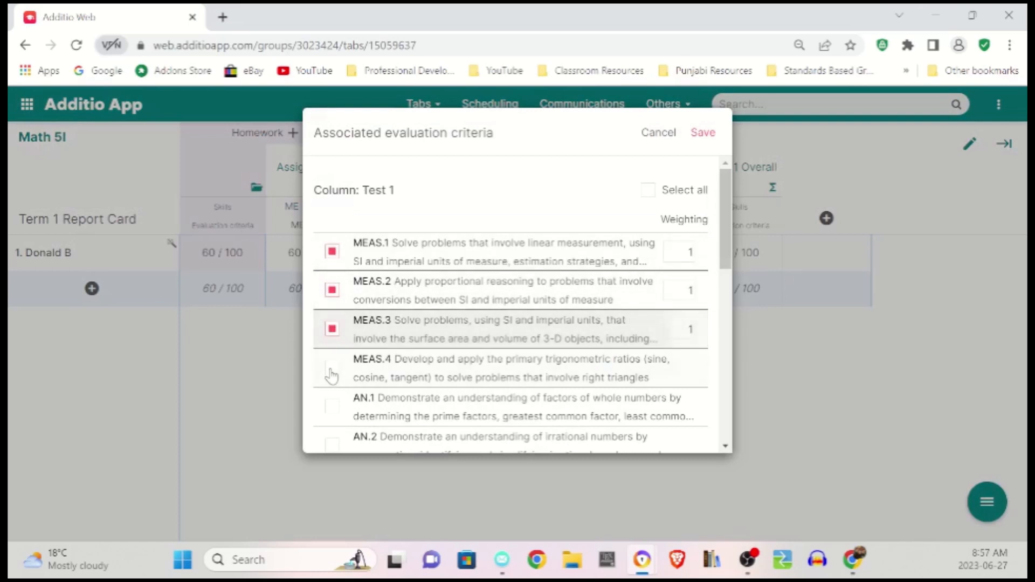
left_click(332, 371)
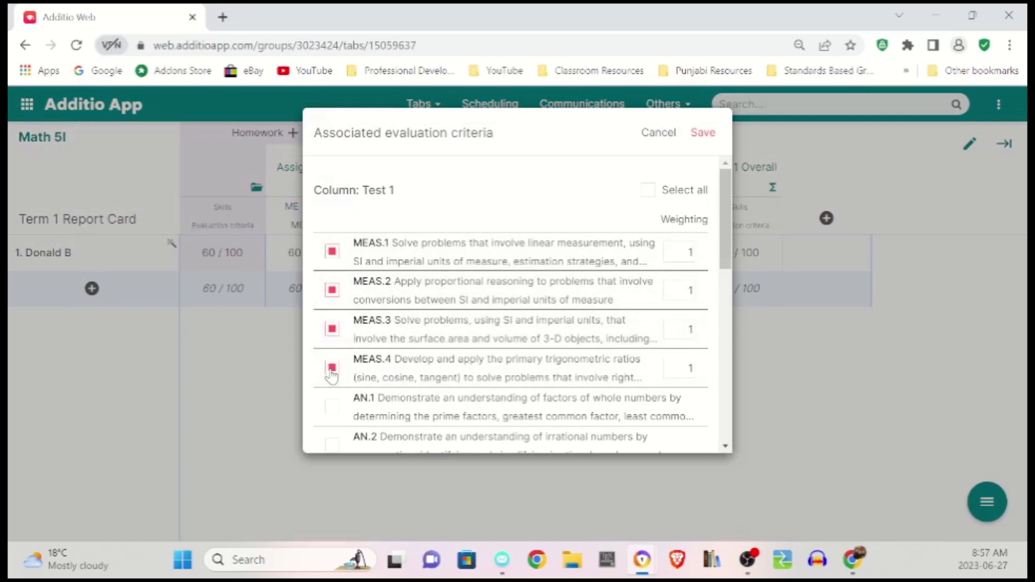
left_click(703, 133)
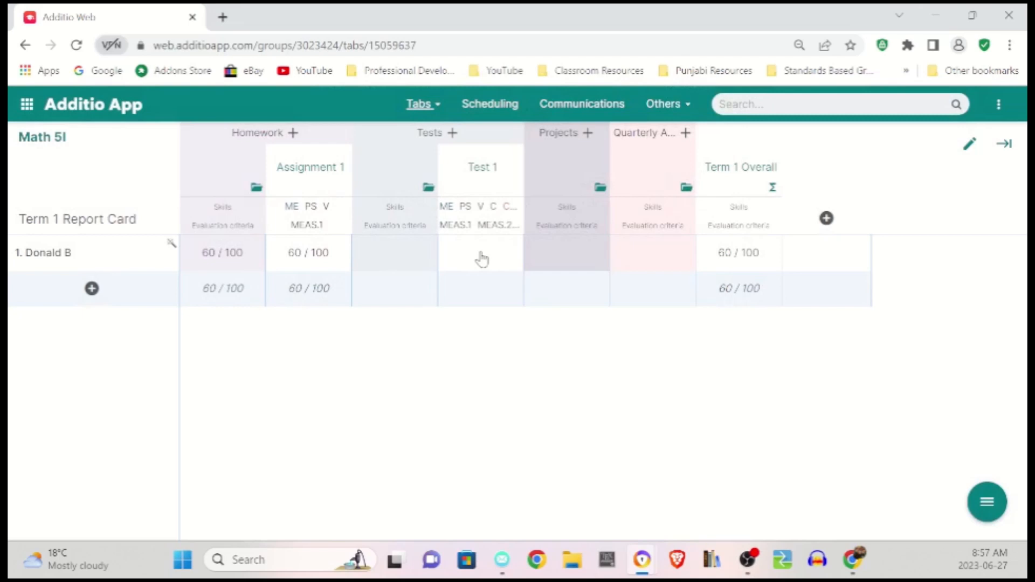
Enter a mark of 70 for the student in the Test 1 column
left_click(481, 258)
type("70")
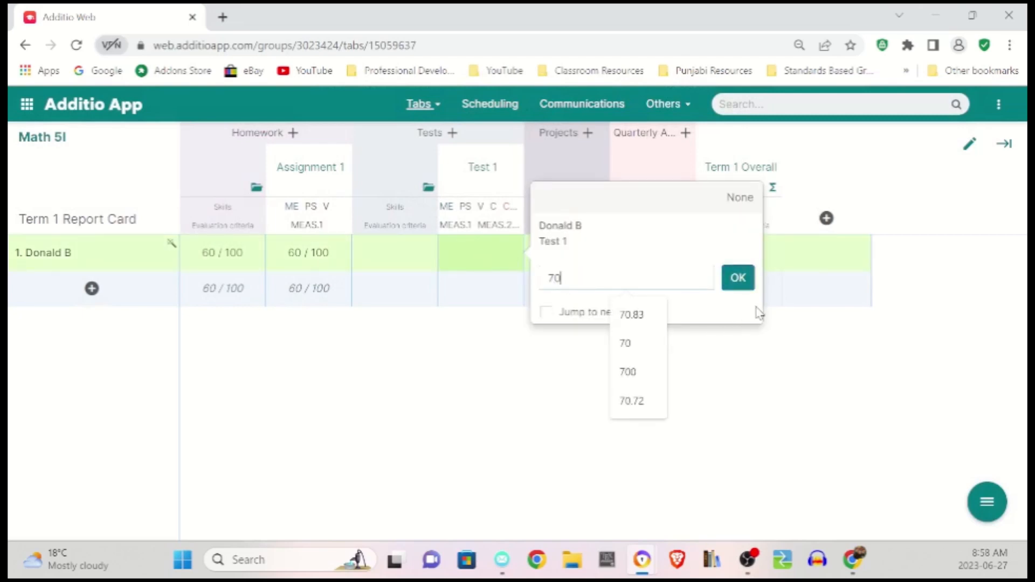
left_click(738, 278)
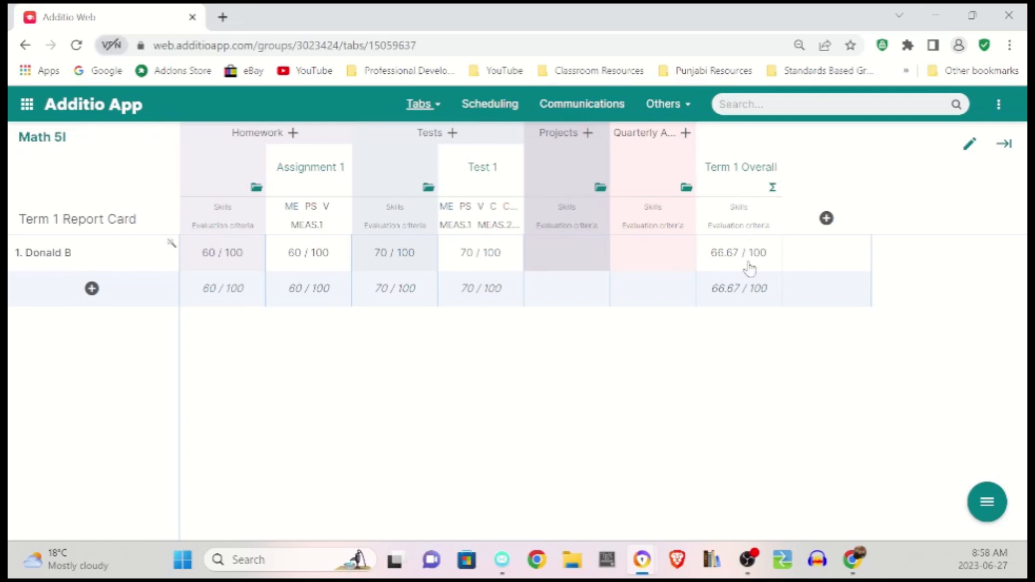
Review the Term 1 Overall column's weighted mean percentages and its option for omitting cells without a mark
left_click(772, 188)
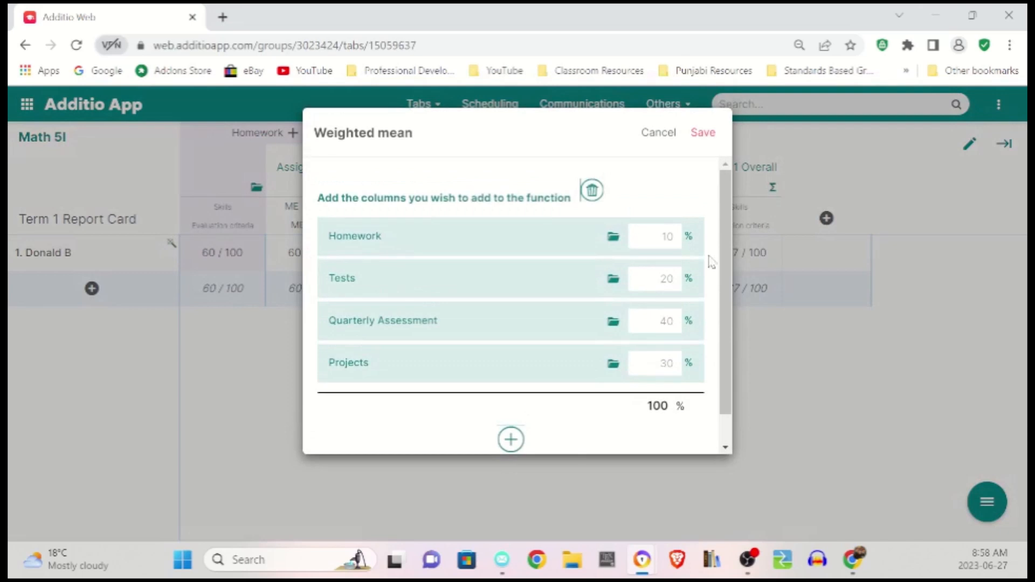
scroll(628, 425, "down", 2)
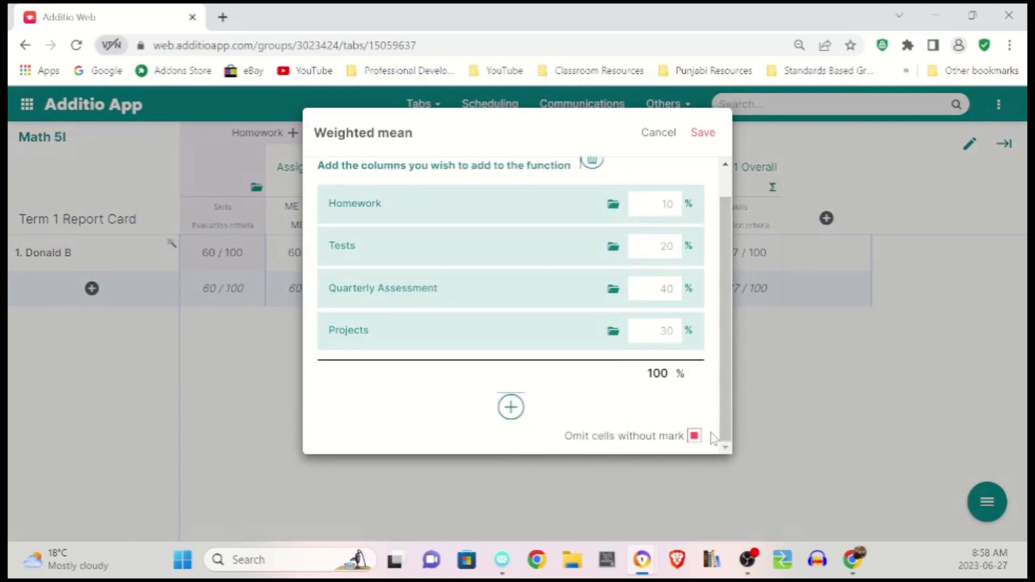
left_click(710, 134)
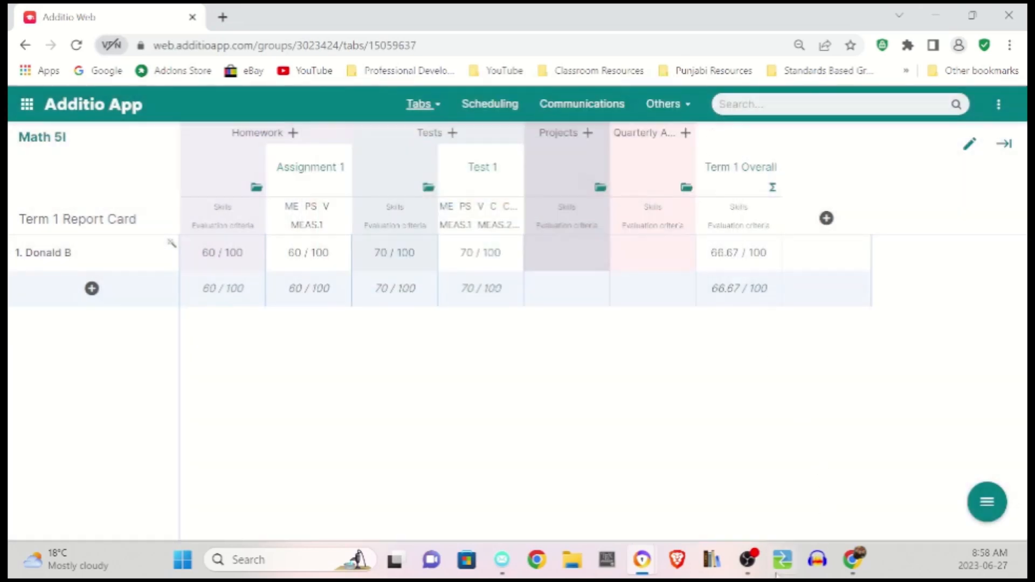